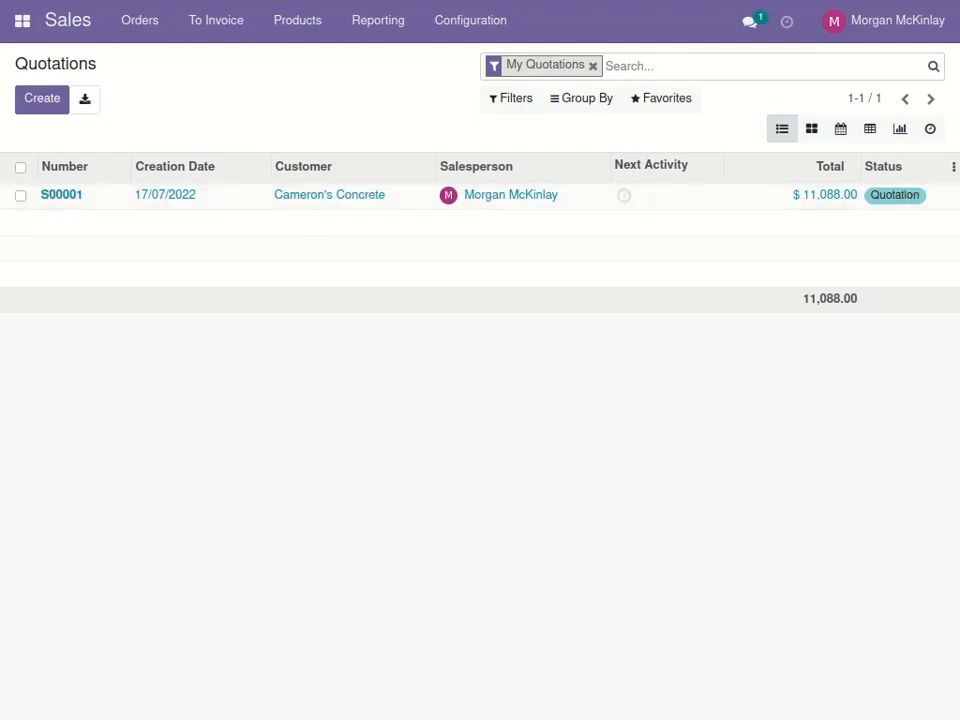
Show the Invoice Status, Expected Date and Delivery Date columns in the quotations list.
click(953, 168)
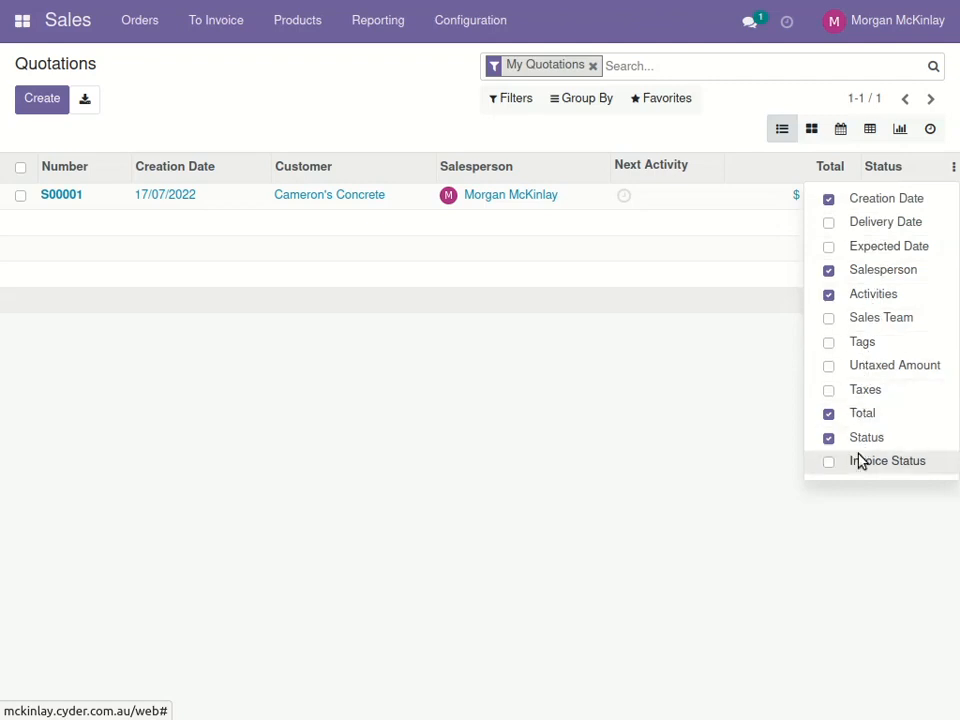
click(829, 462)
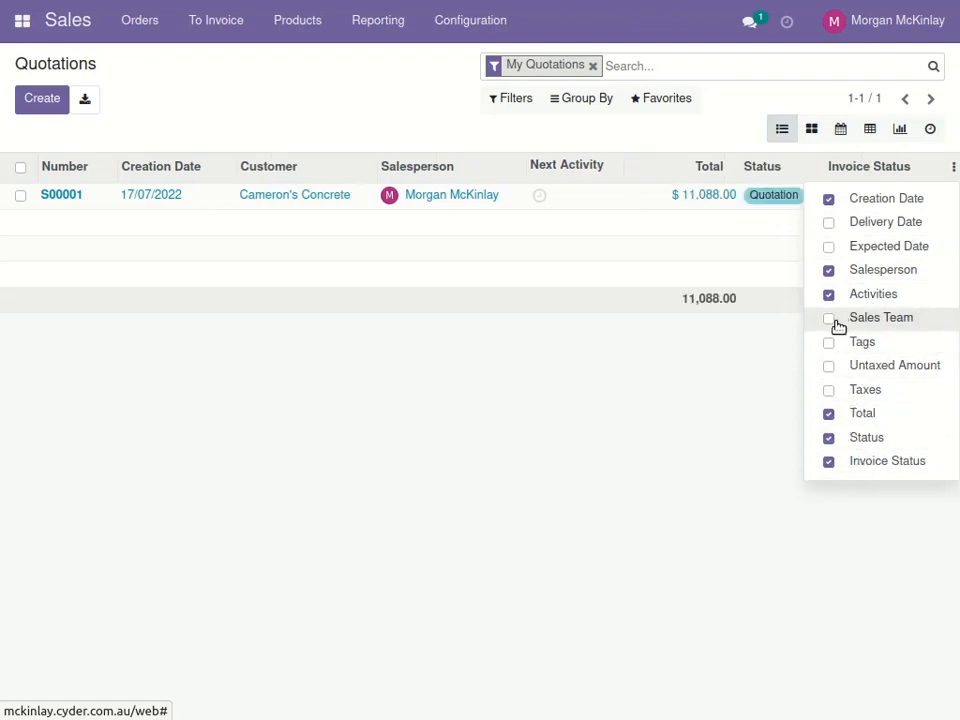
click(829, 248)
click(829, 223)
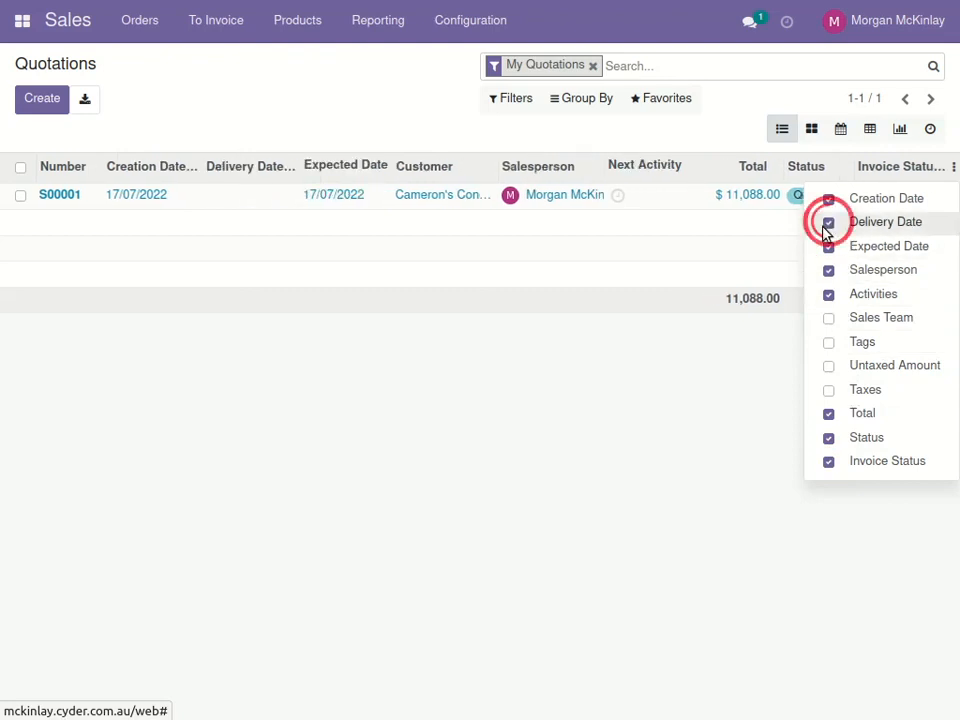
click(491, 405)
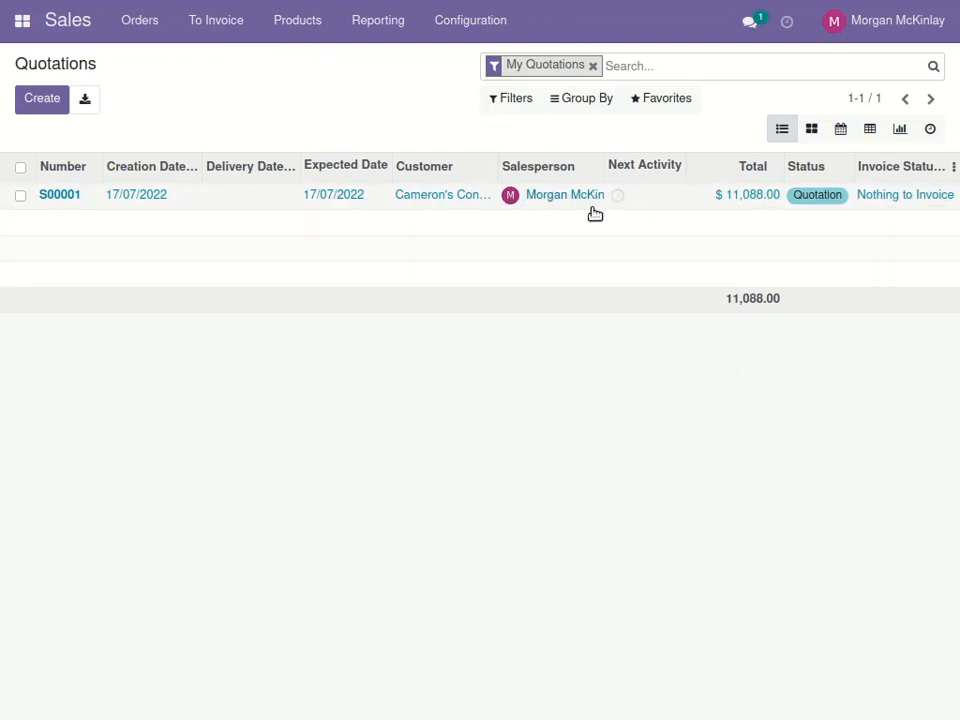
click(953, 168)
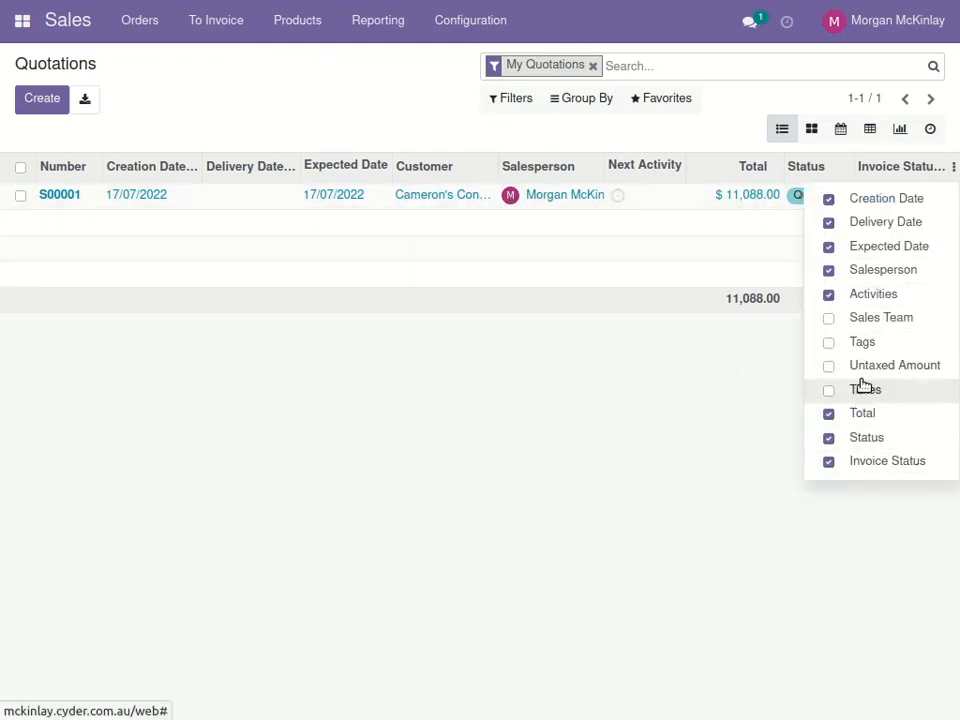
click(498, 423)
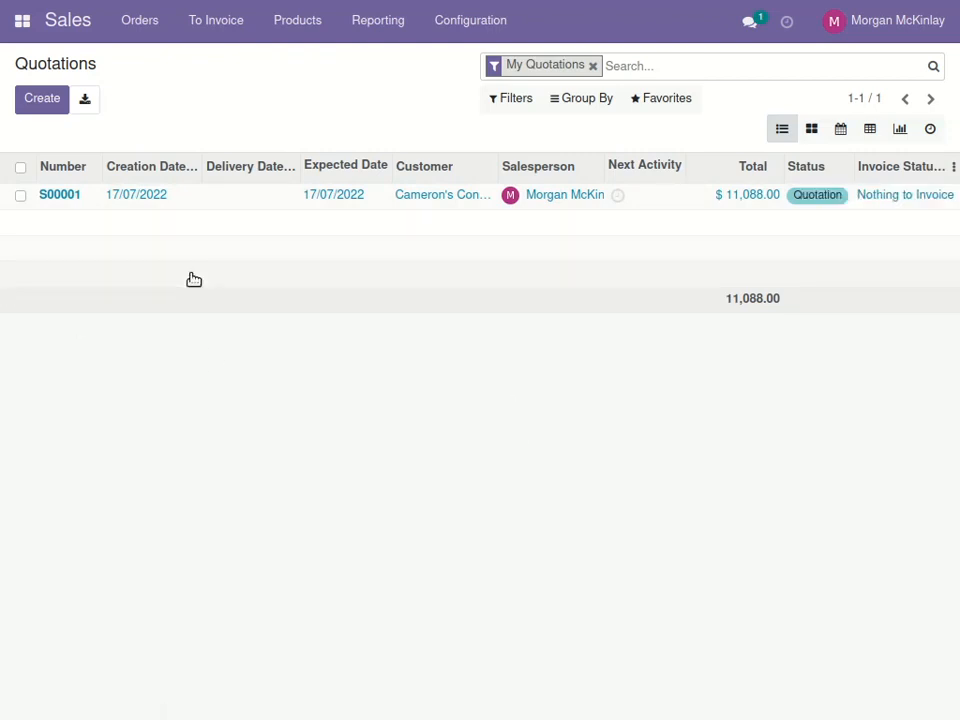
Open the quotation for Cameron's Concrete and confirm it as a sales order.
click(160, 199)
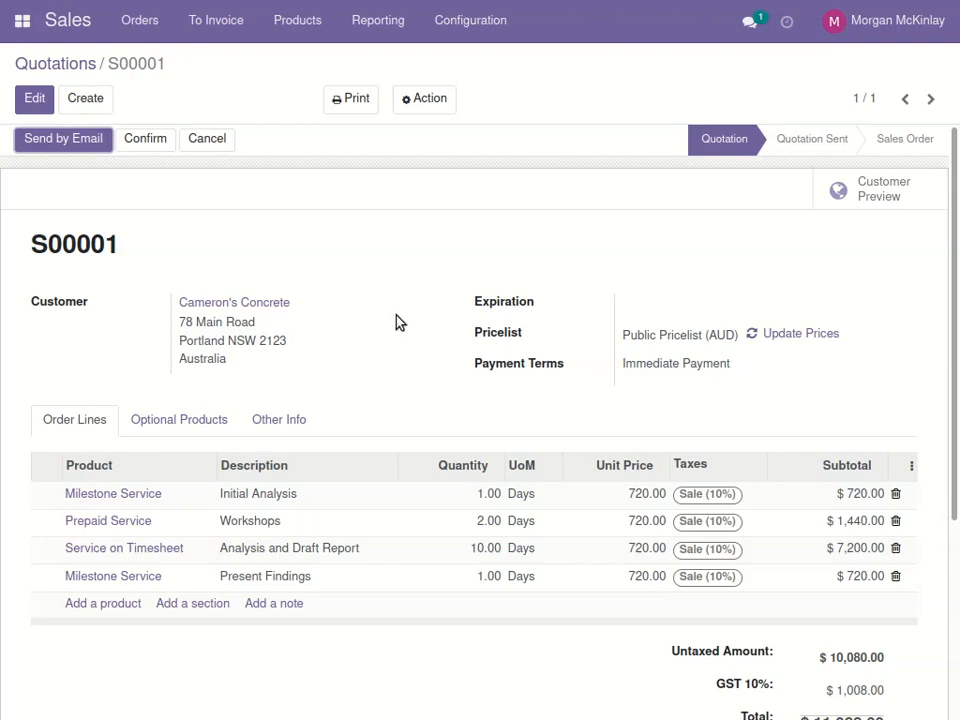
click(145, 143)
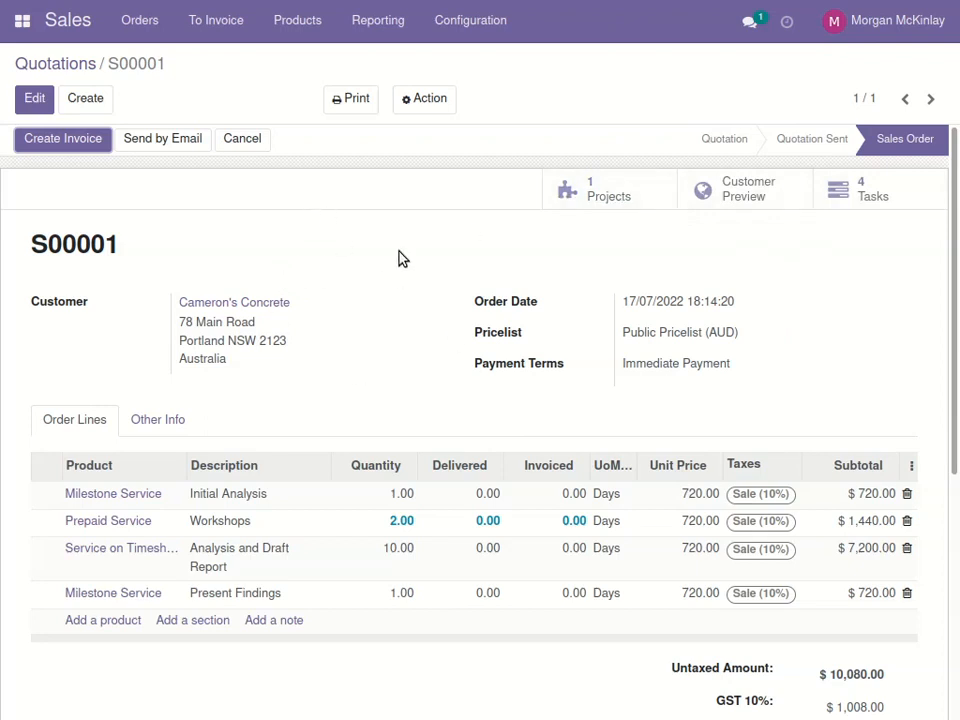
Switch to the Project app and view the tasks in the project for Cameron's Concrete.
click(22, 24)
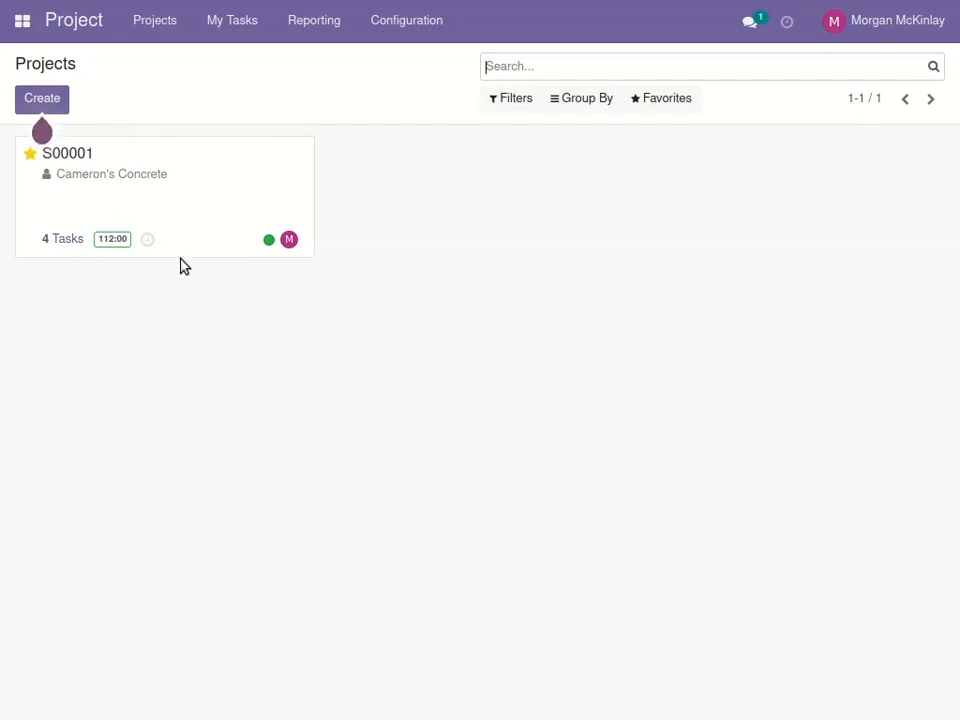
click(193, 189)
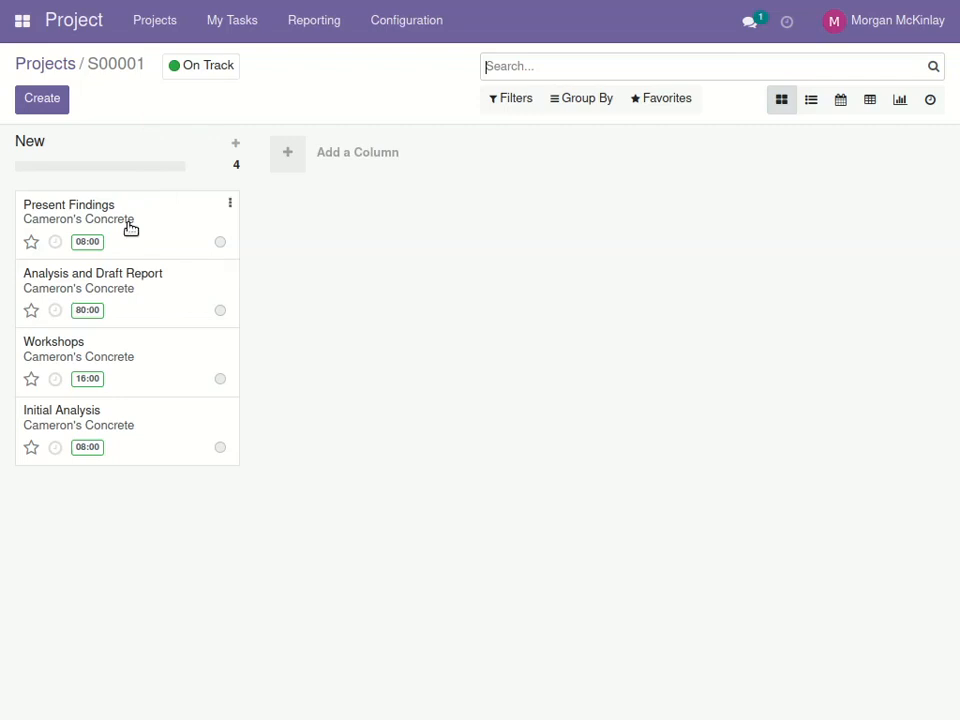
click(42, 65)
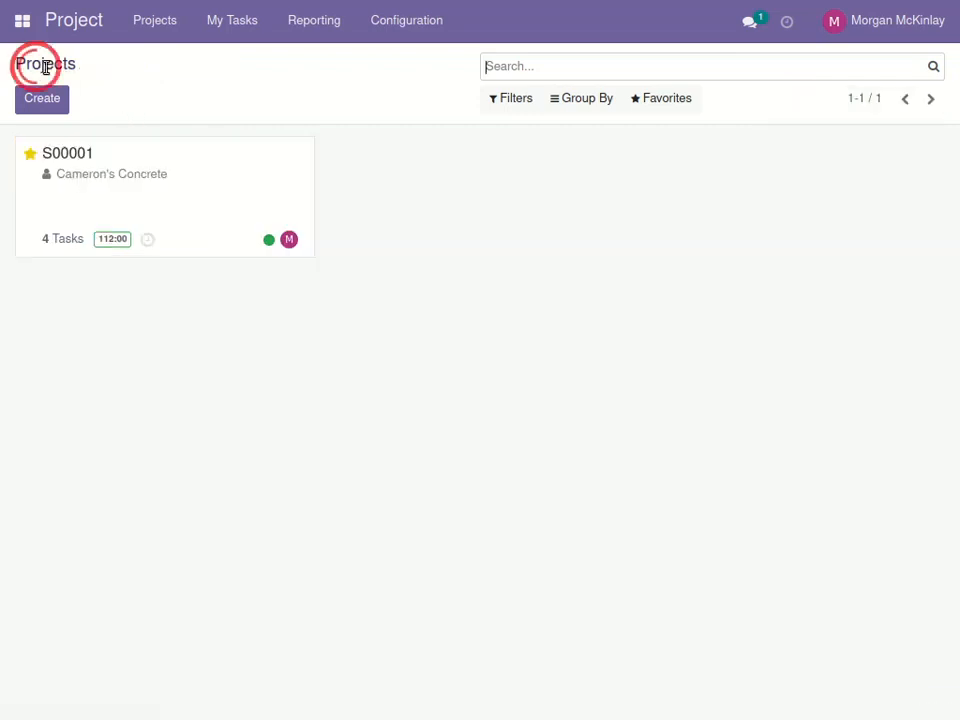
Return to the Sales app and open the project linked to the Cameron's Concrete sales order.
click(22, 20)
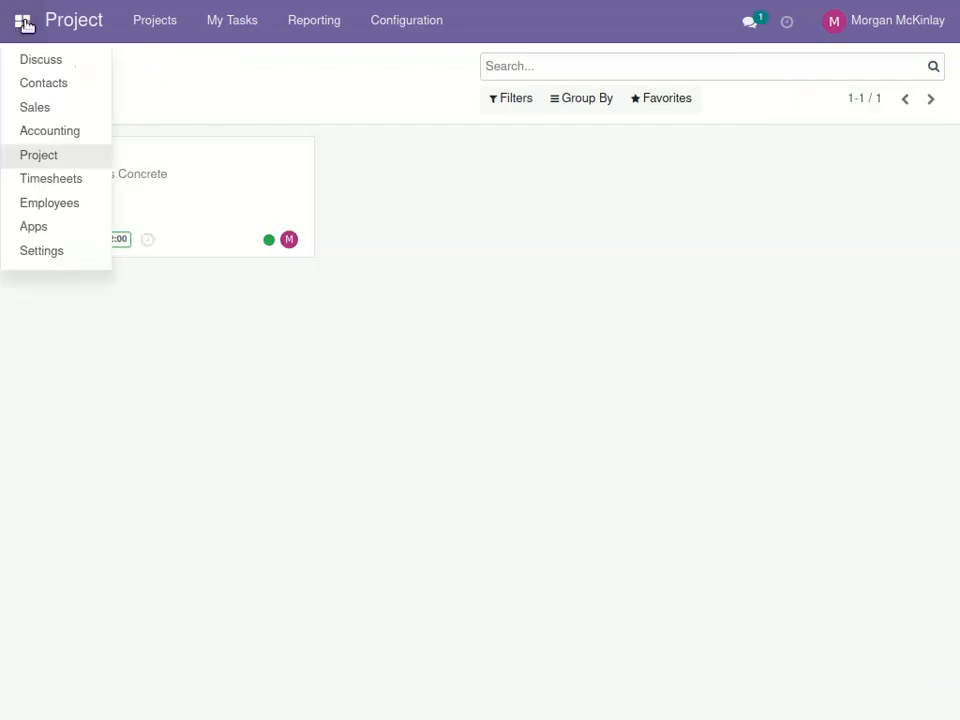
click(35, 110)
click(240, 195)
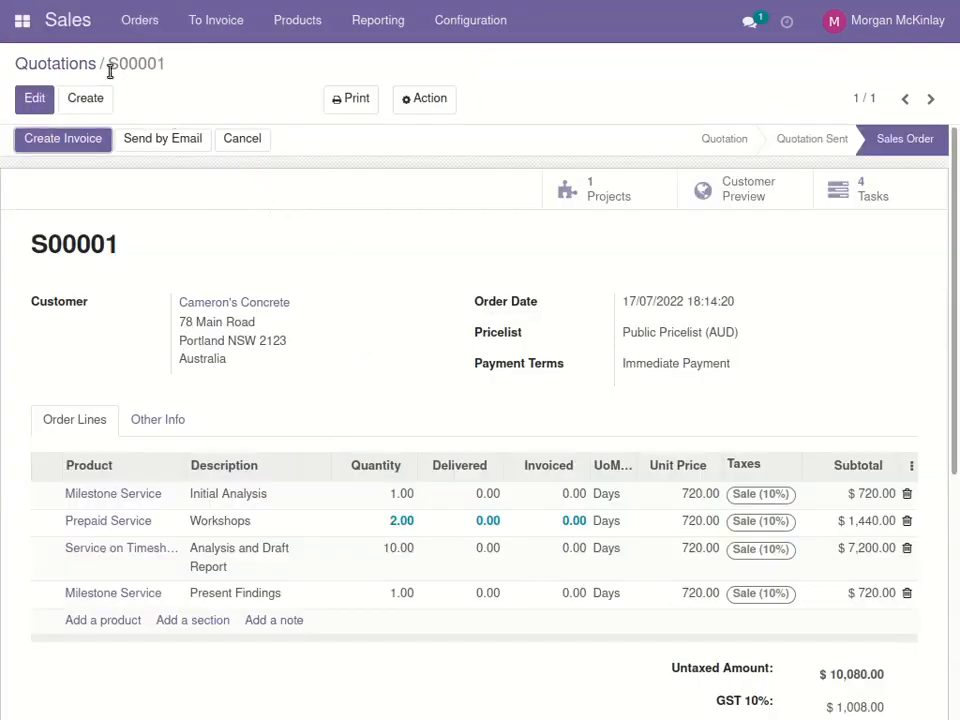
click(71, 62)
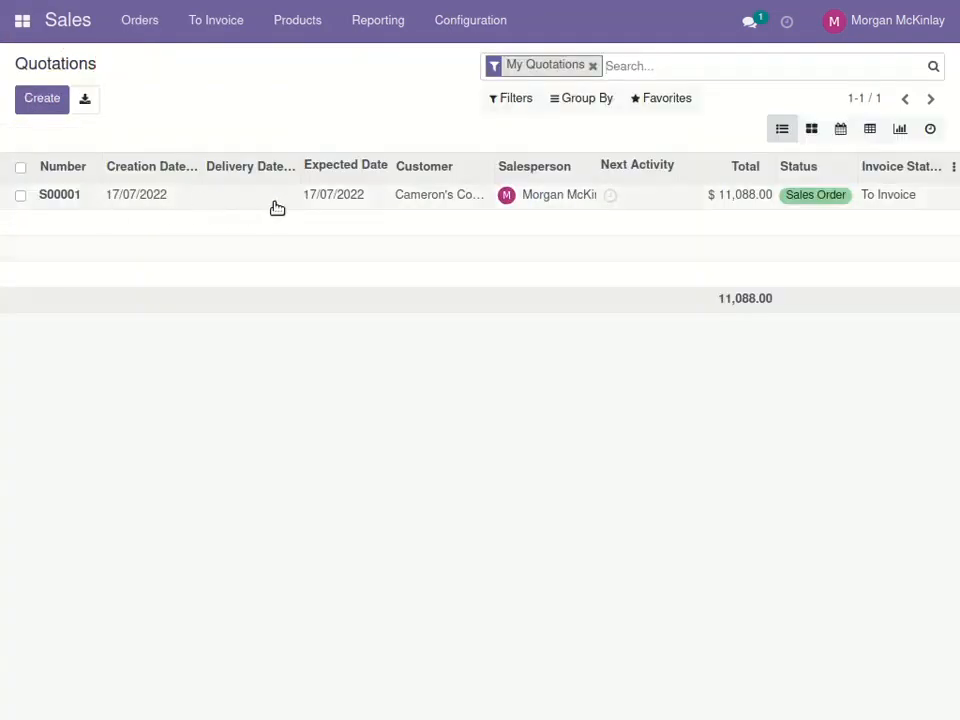
click(333, 197)
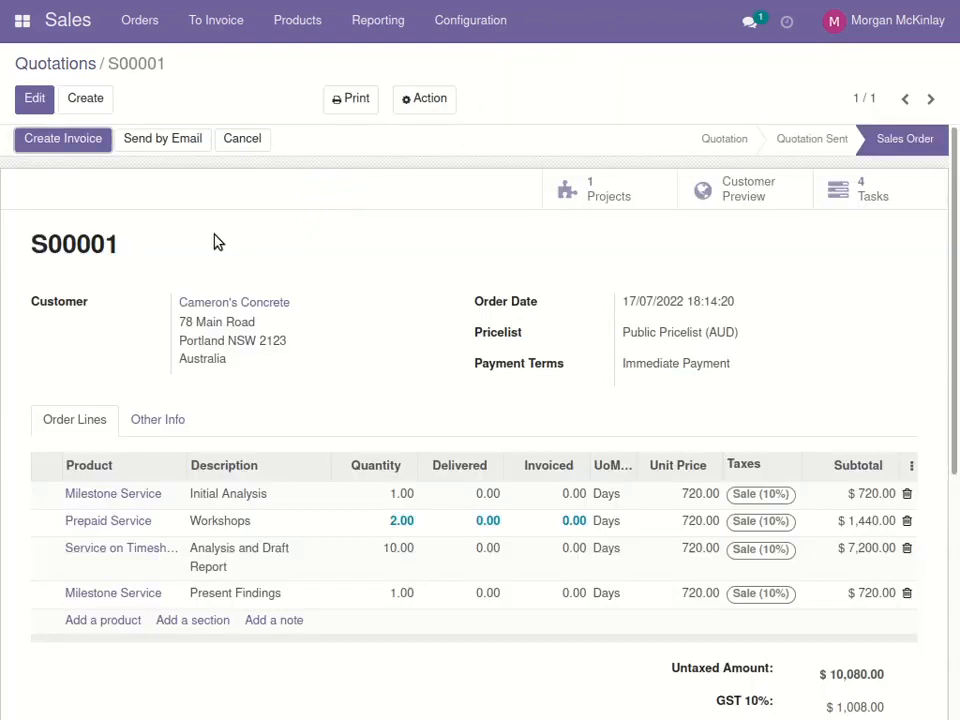
click(597, 200)
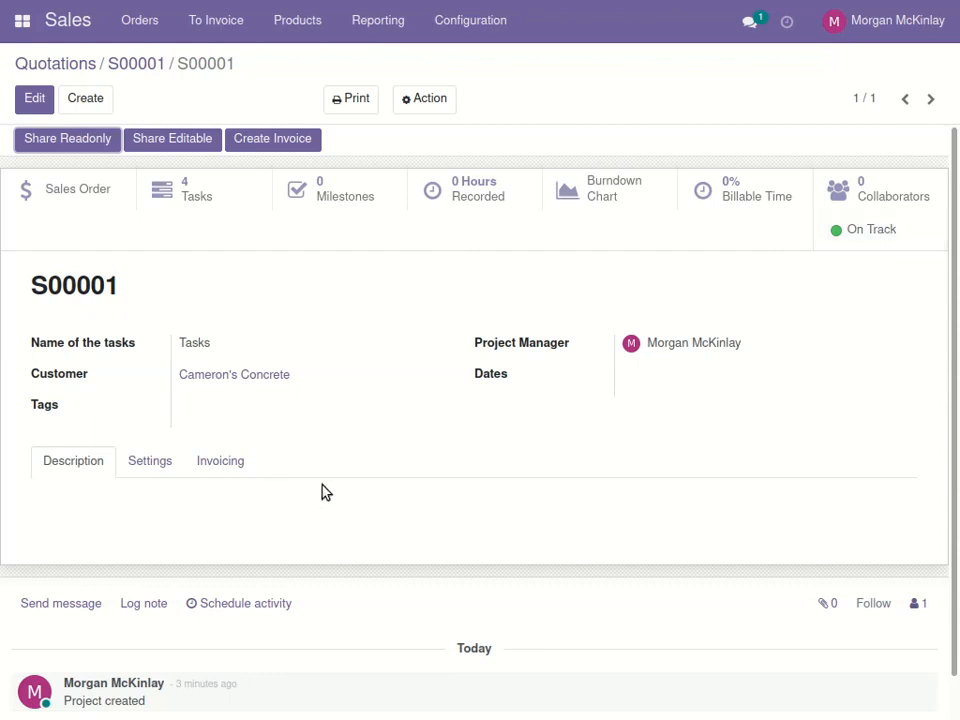
Edit the project and enter "Review of software tools." as its description.
click(162, 468)
click(82, 458)
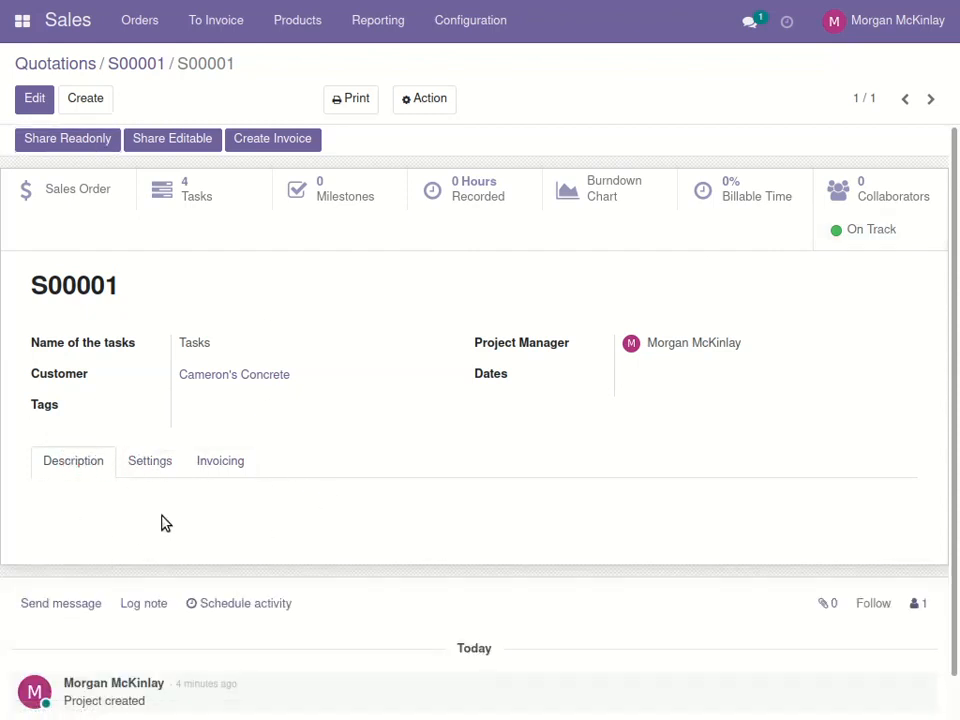
click(34, 98)
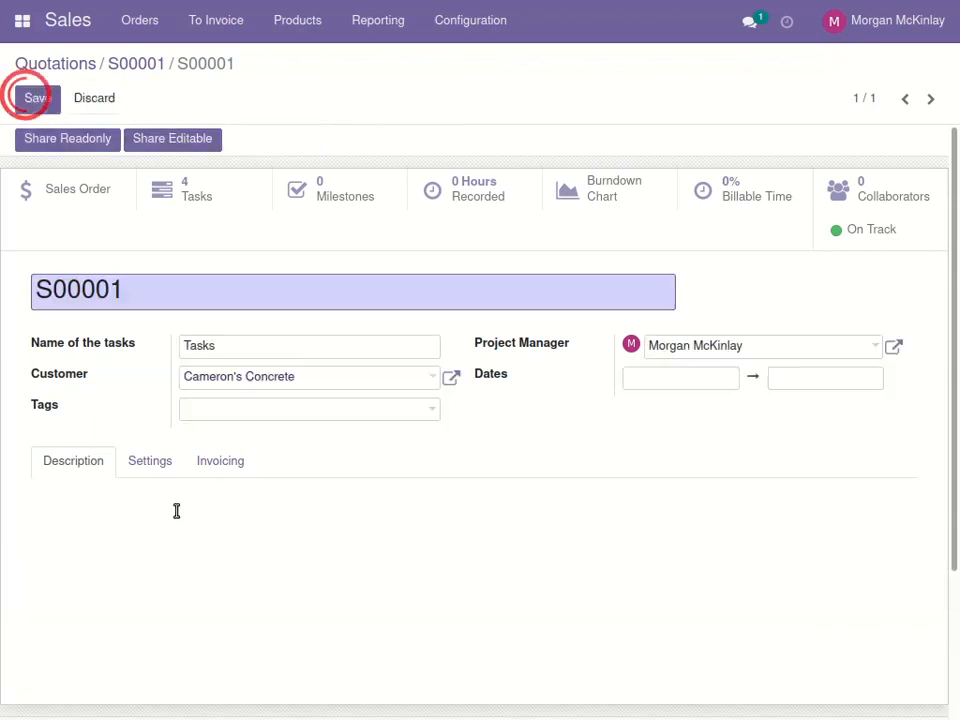
click(113, 526)
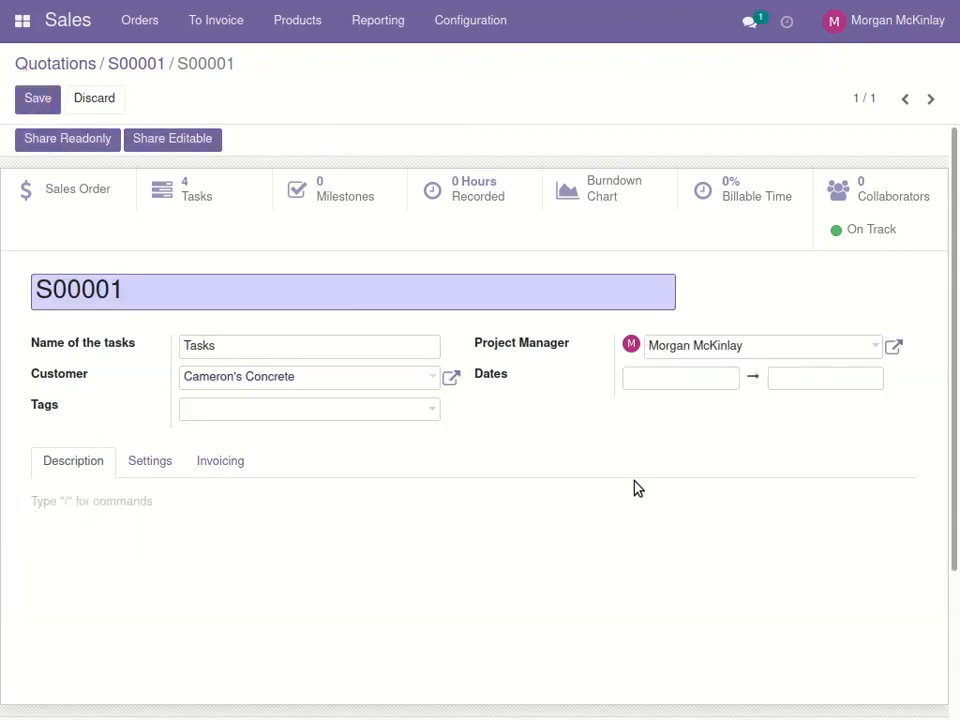
text(Review of software tools.)
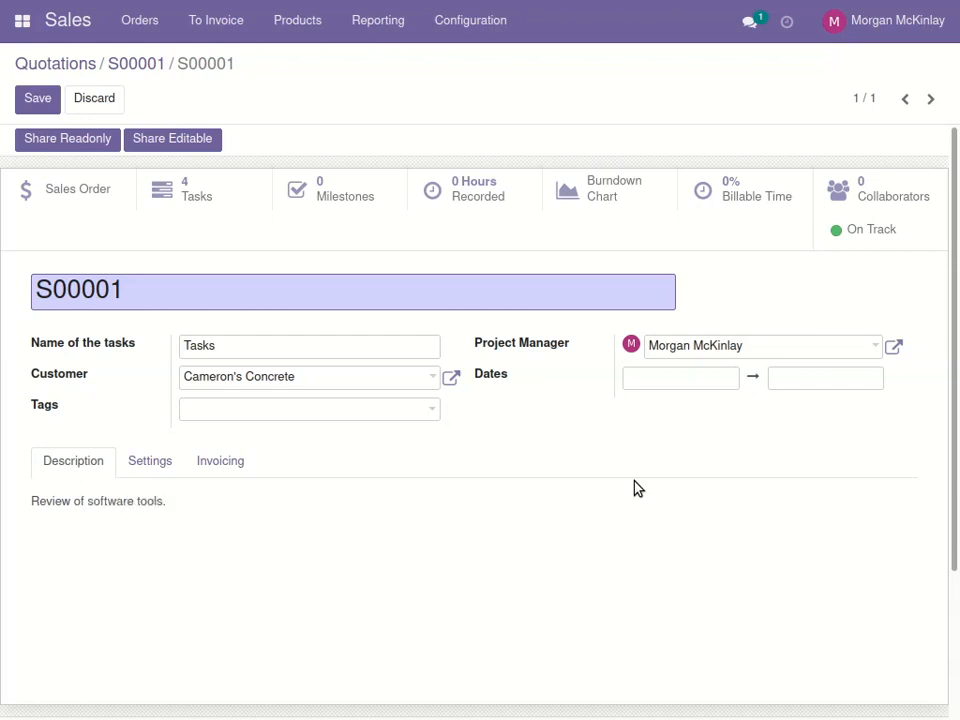
Add a Heading 2 reading "Cameron's Concrete" above the text in the project description.
key(Return)
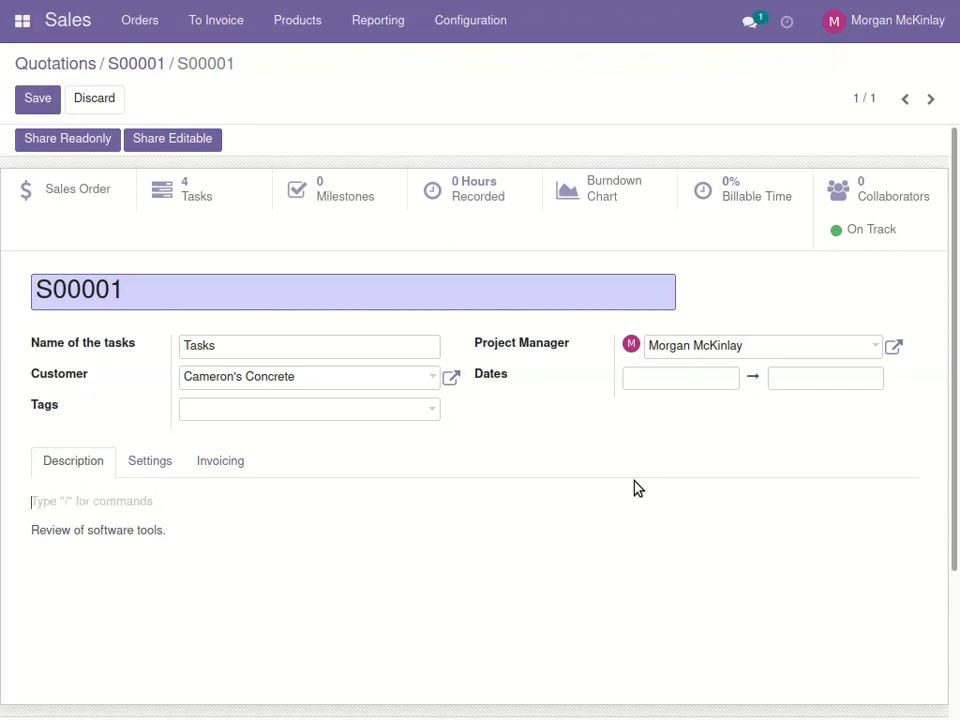
text(/)
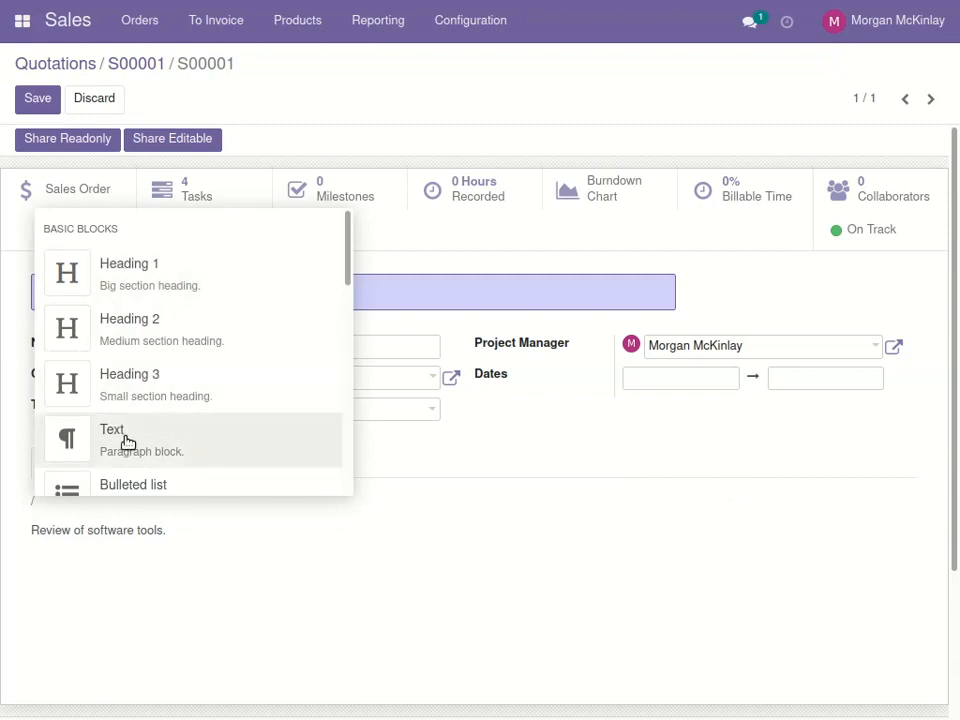
drag(347, 245, 336, 300)
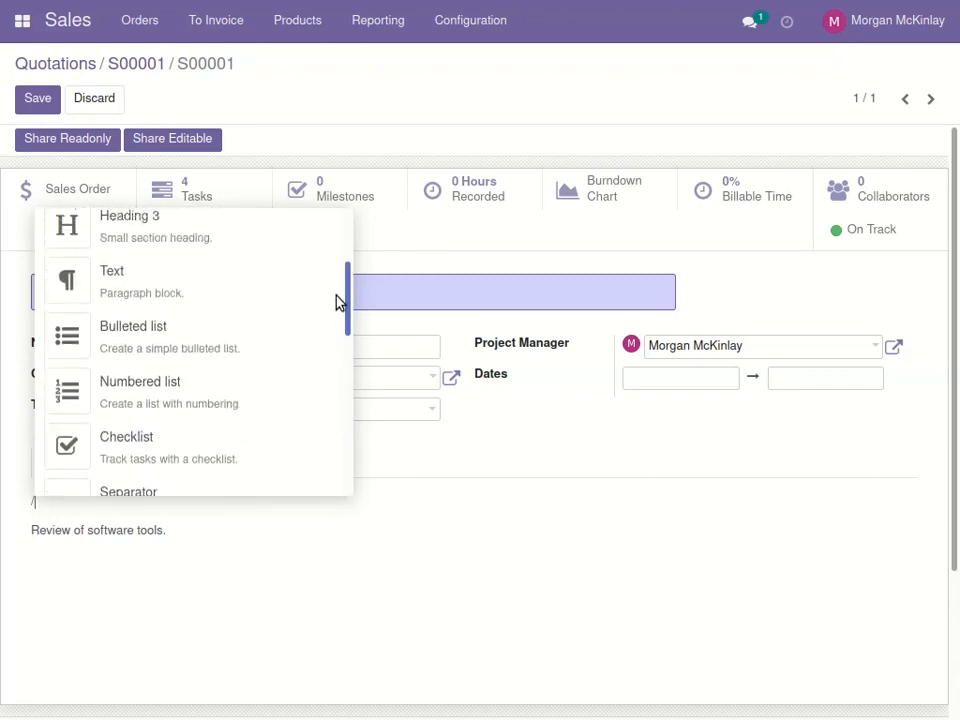
drag(349, 322, 347, 272)
click(128, 345)
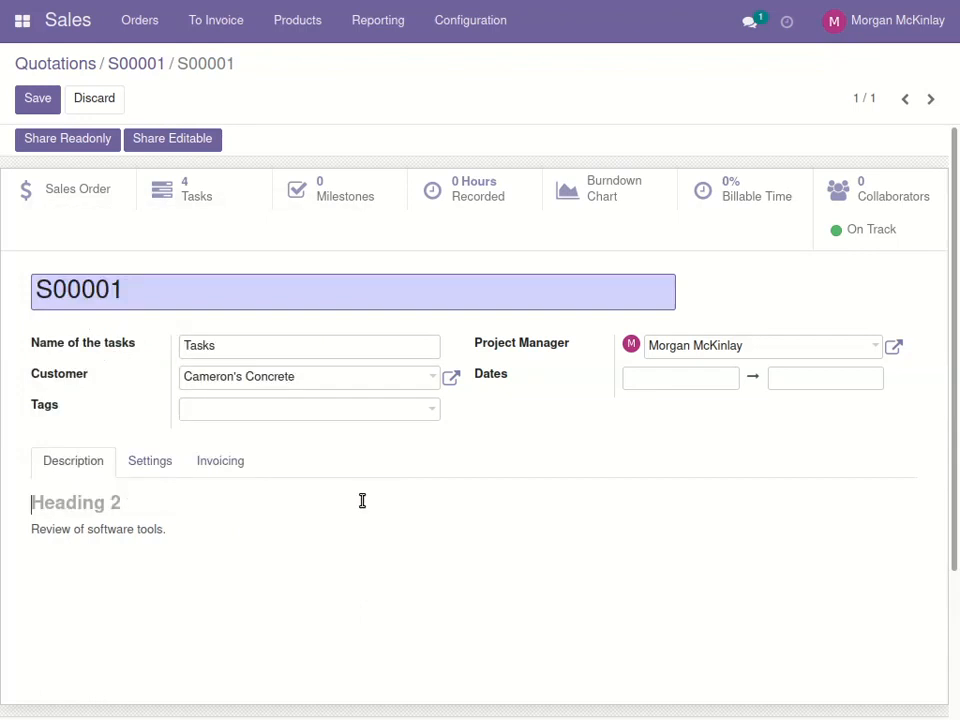
text(Cameron's Con)
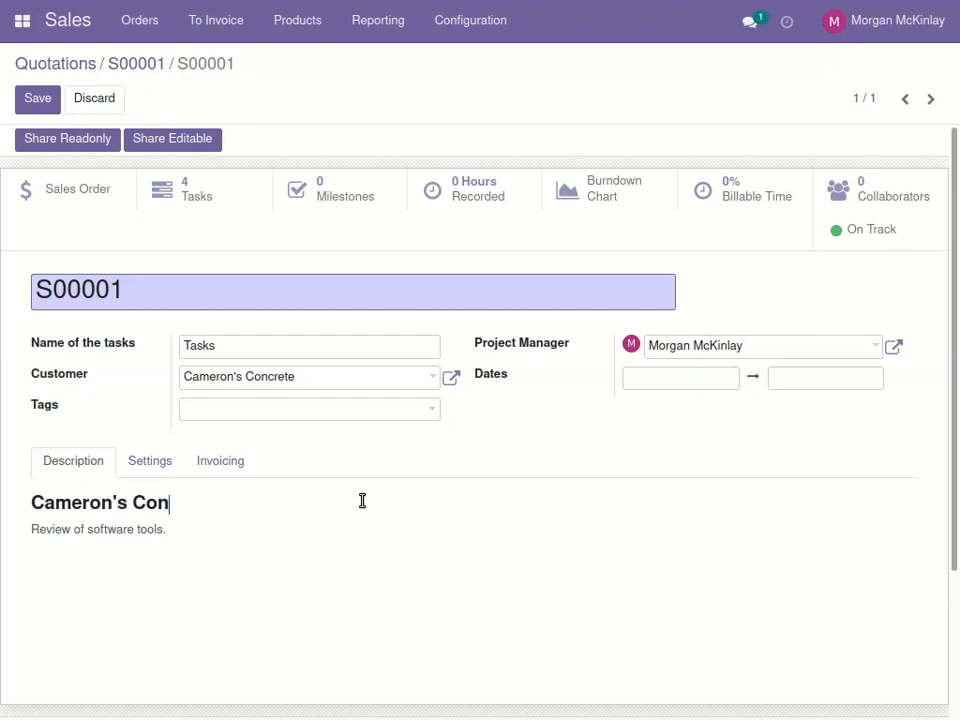
text(ete)
click(128, 289)
click(34, 287)
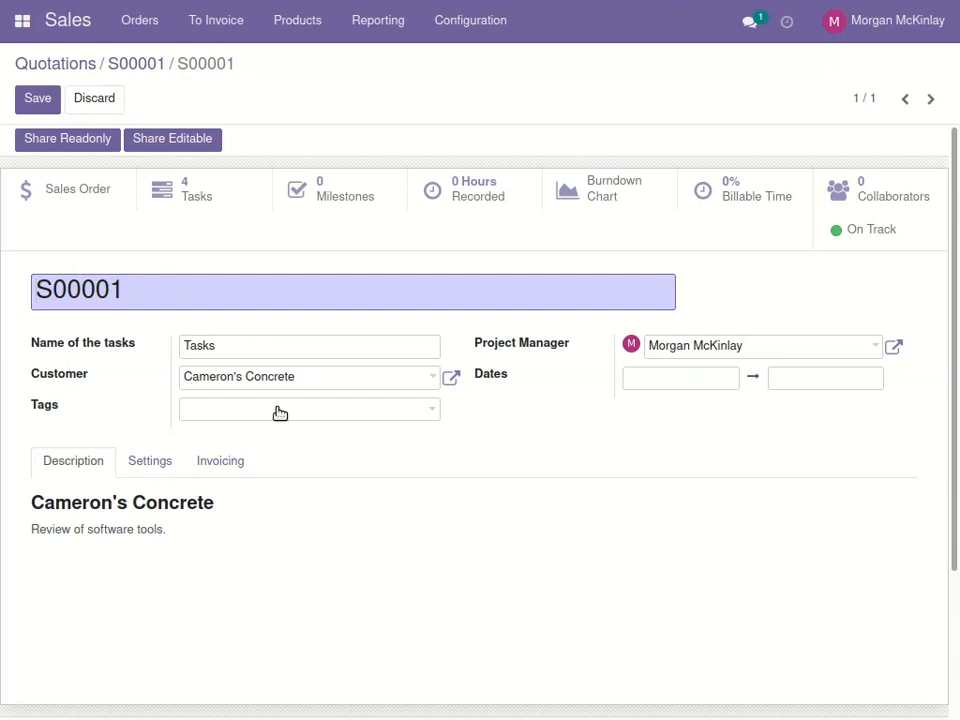
click(661, 377)
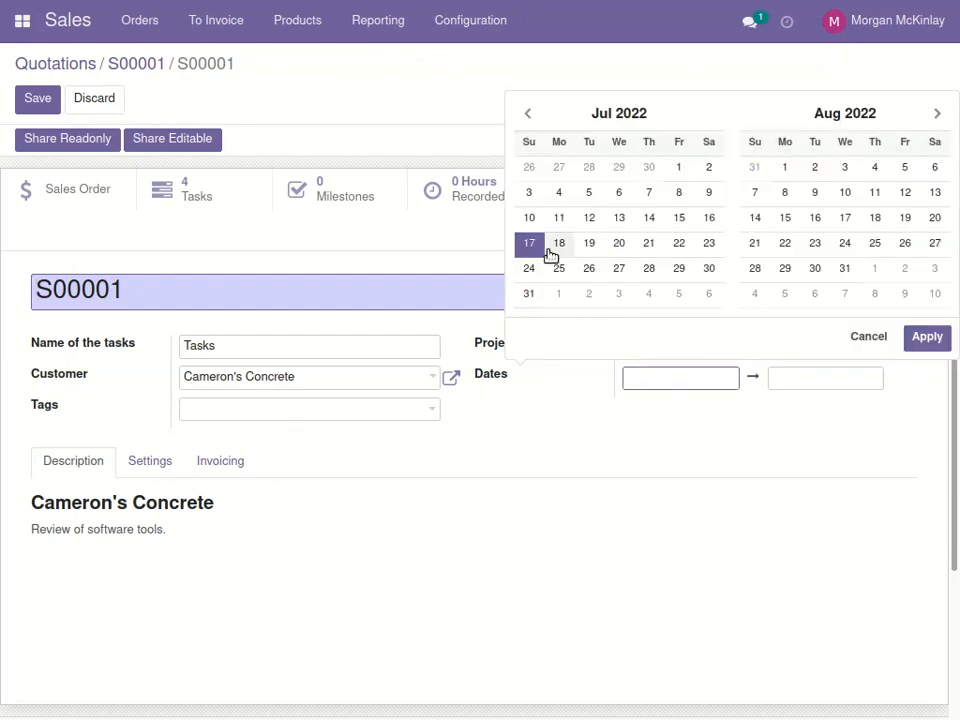
click(530, 244)
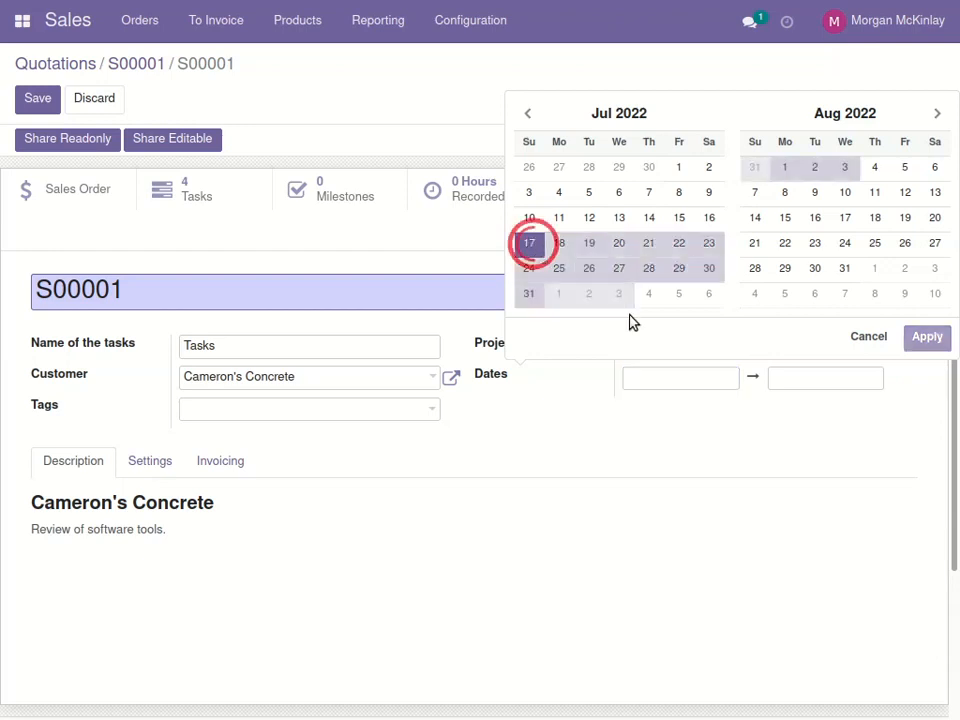
click(559, 245)
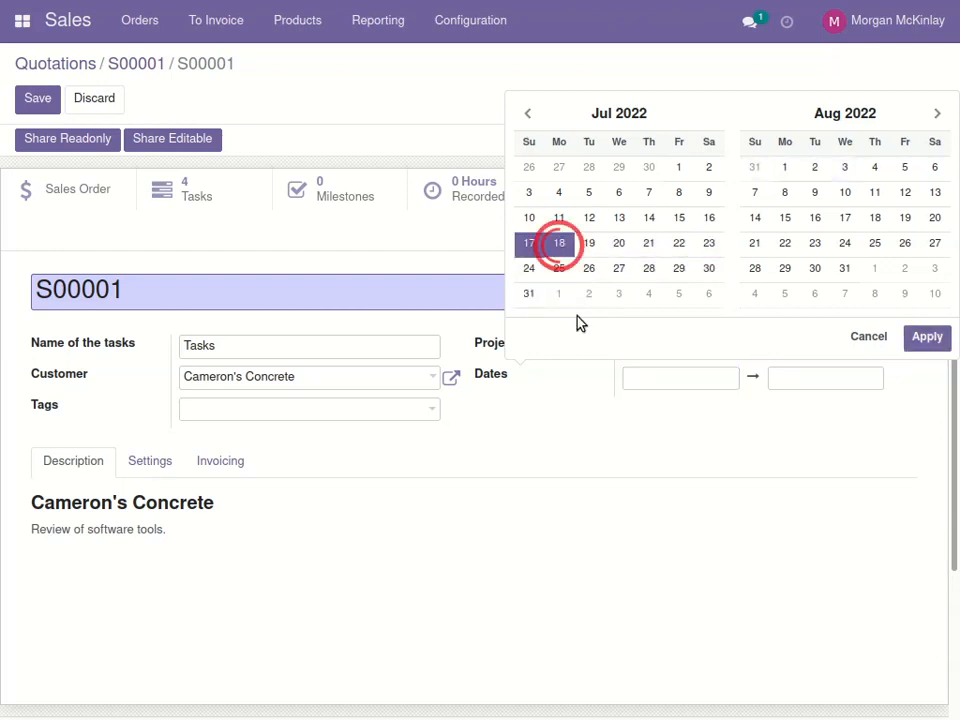
click(529, 243)
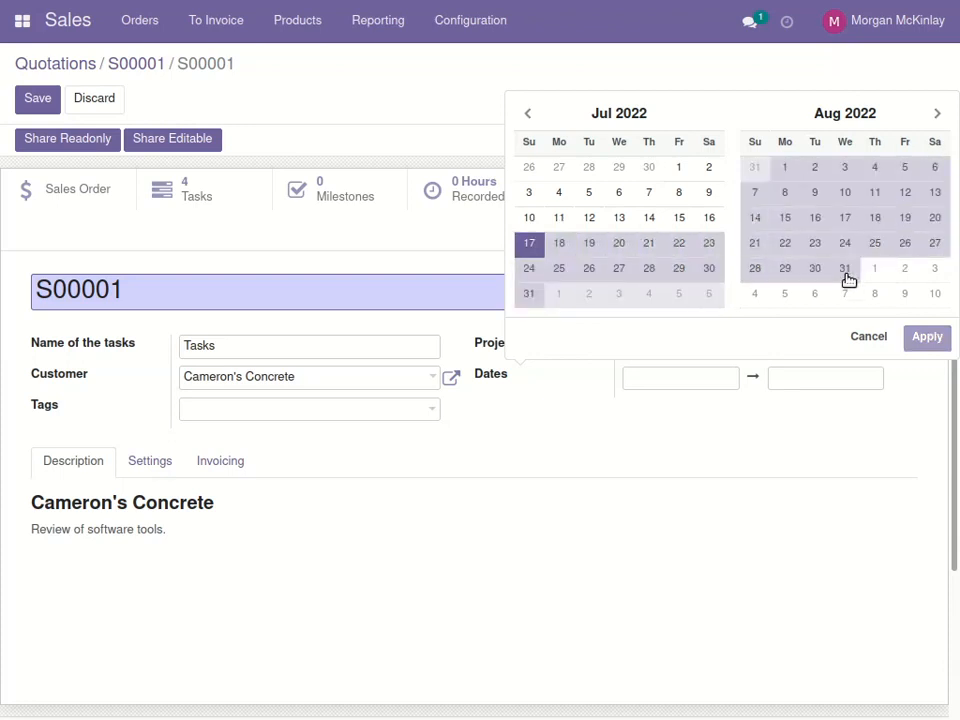
click(391, 265)
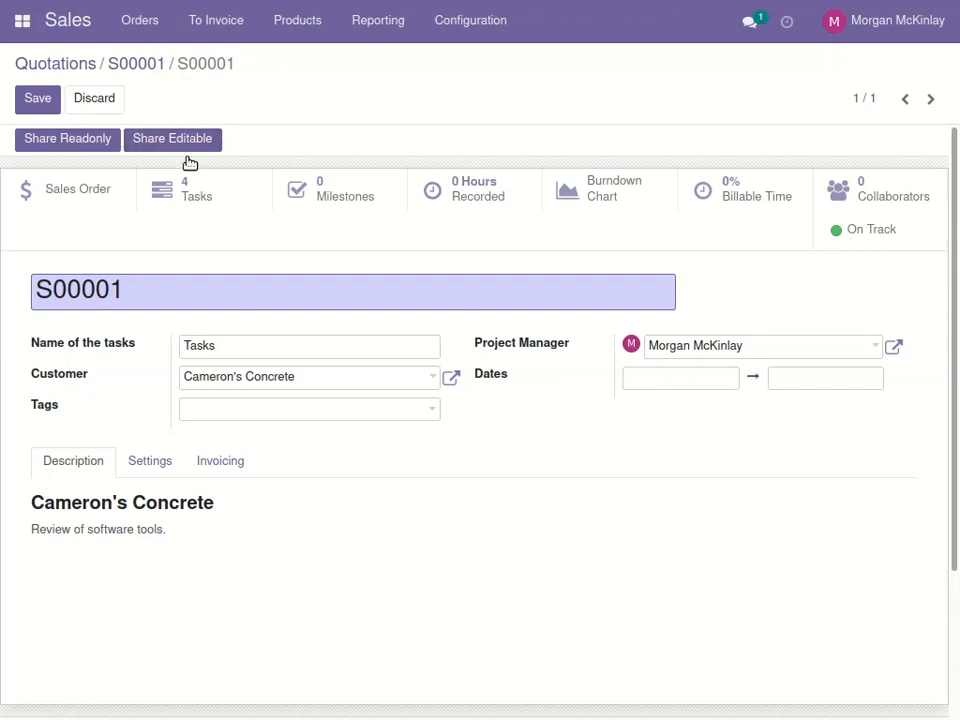
Open the project's tasks and rename the "New" stage to "To Do".
click(190, 191)
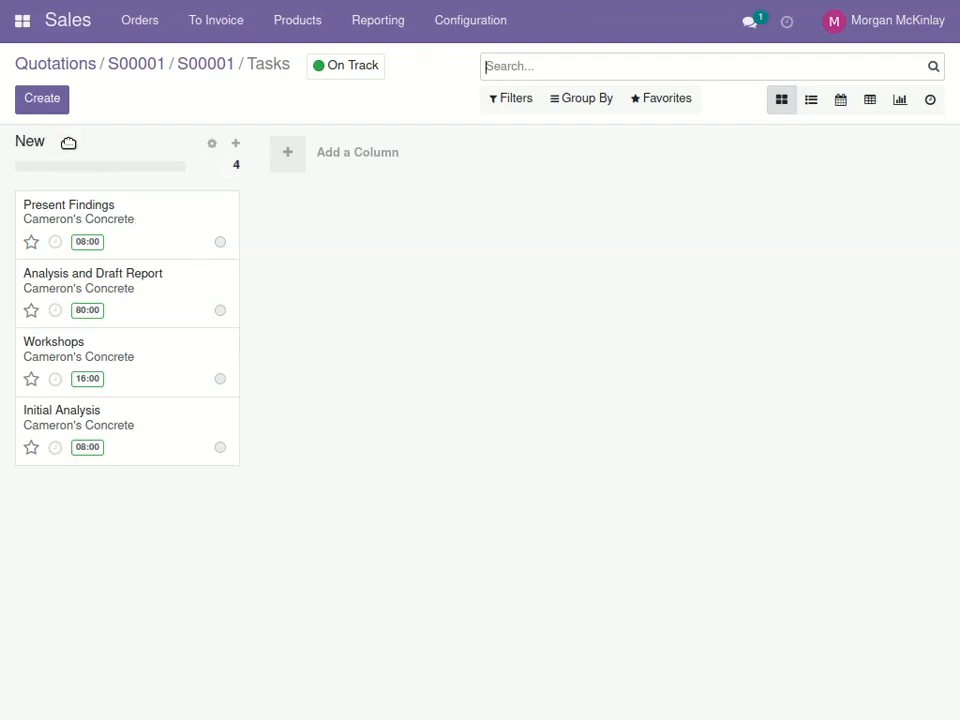
click(213, 146)
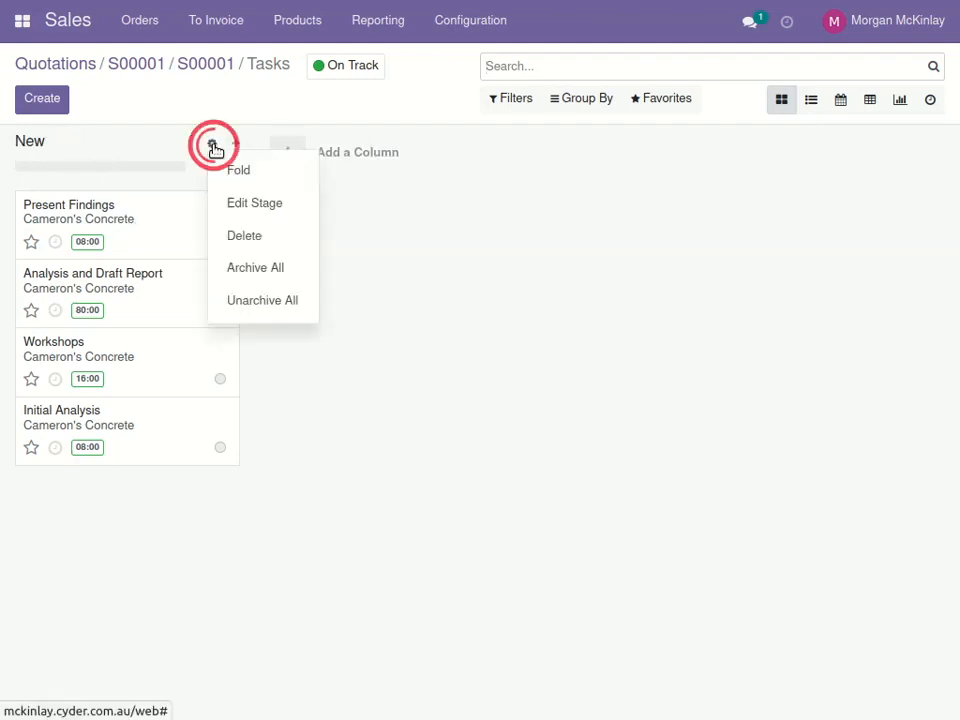
click(223, 198)
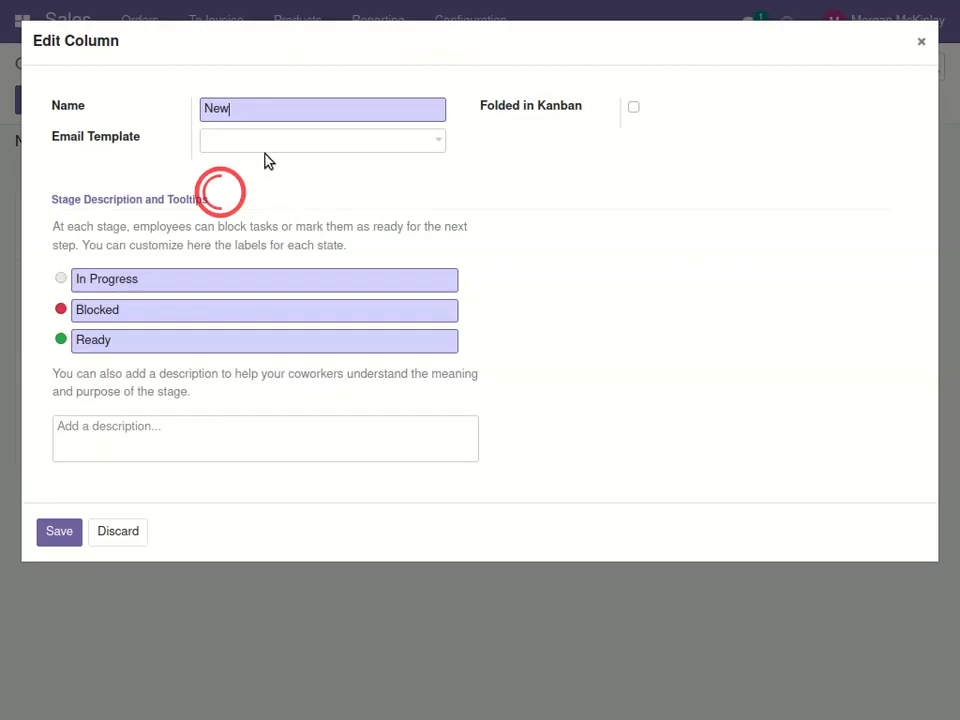
double_click(250, 109)
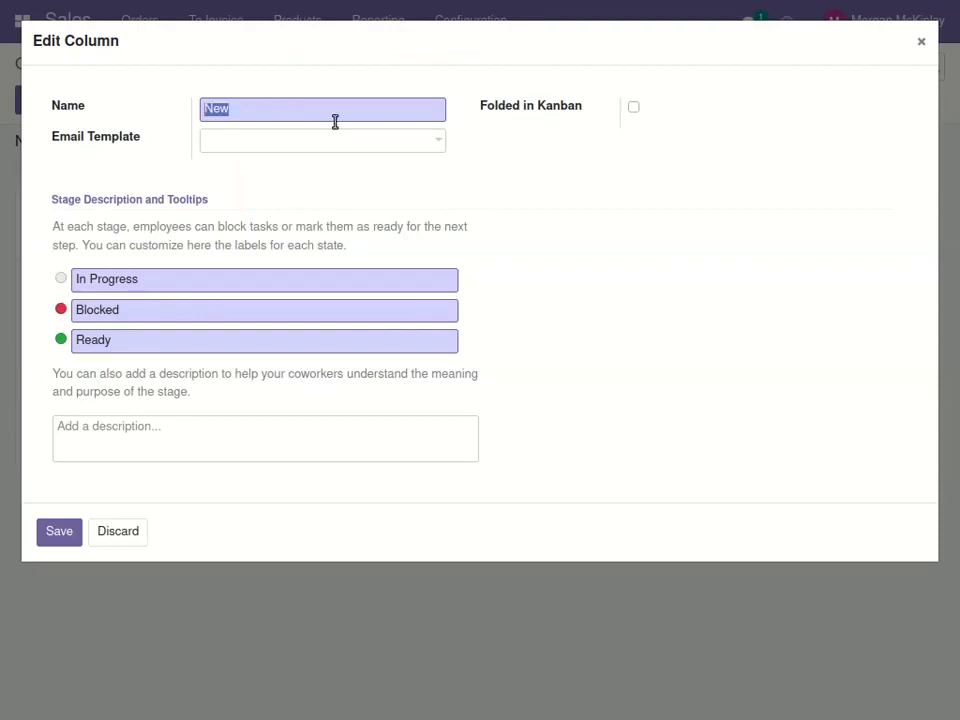
text(TO)
click(61, 542)
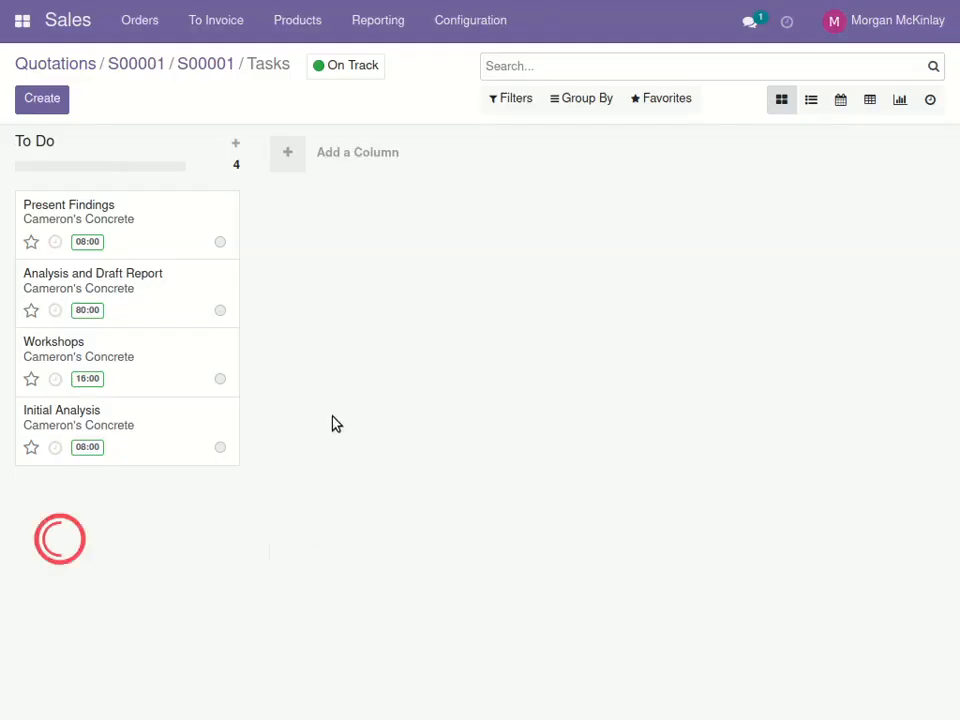
Add an "In Progress" stage to the project's task board.
click(287, 152)
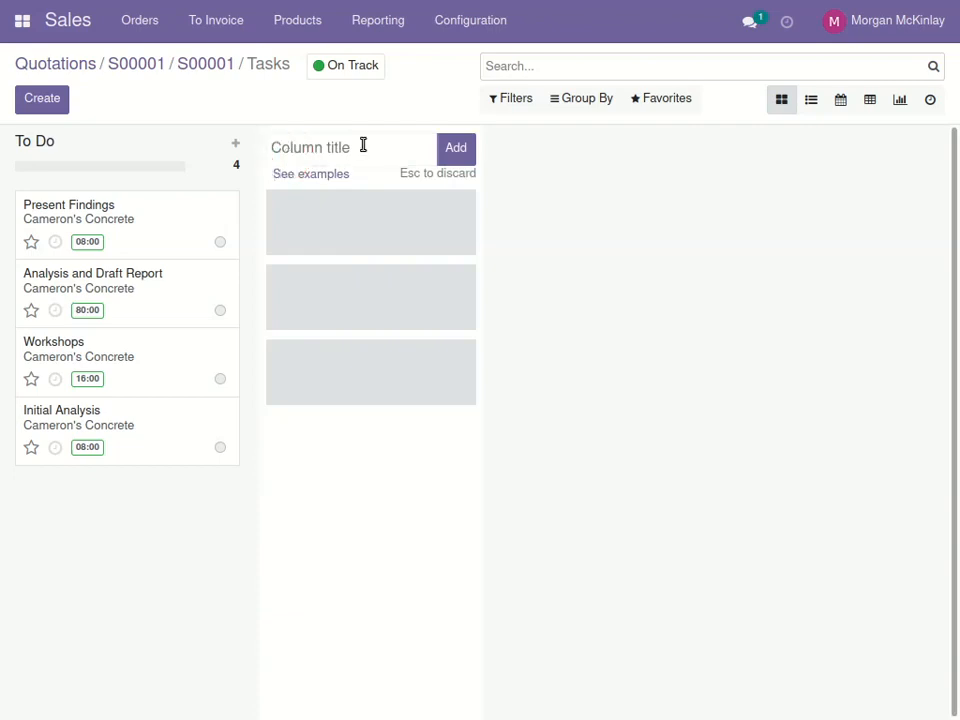
text(In Progress)
click(461, 150)
click(585, 148)
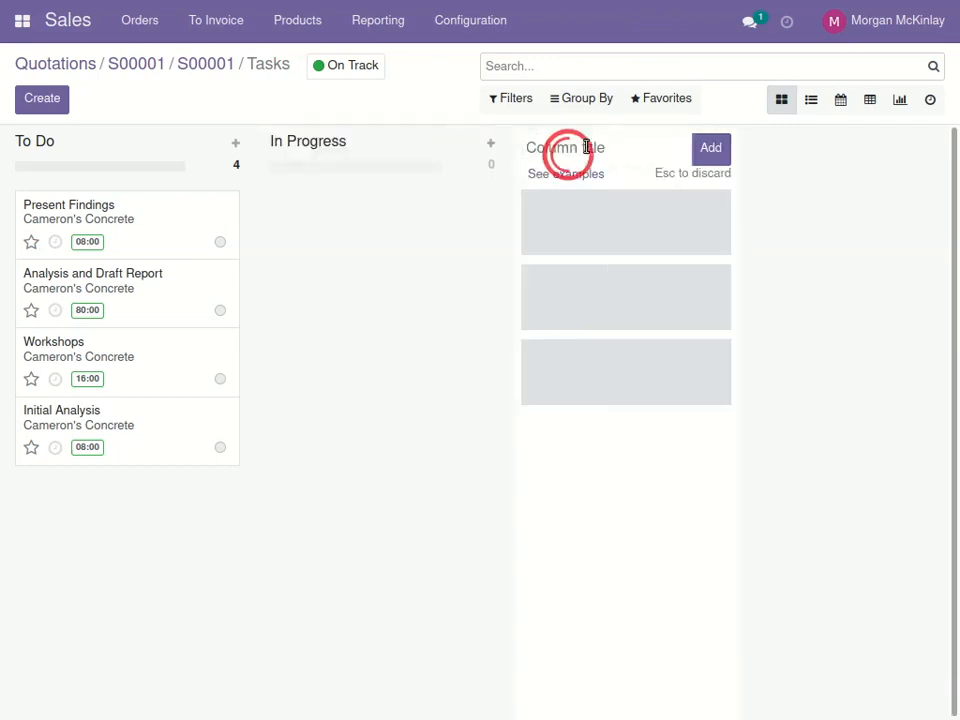
text(Done)
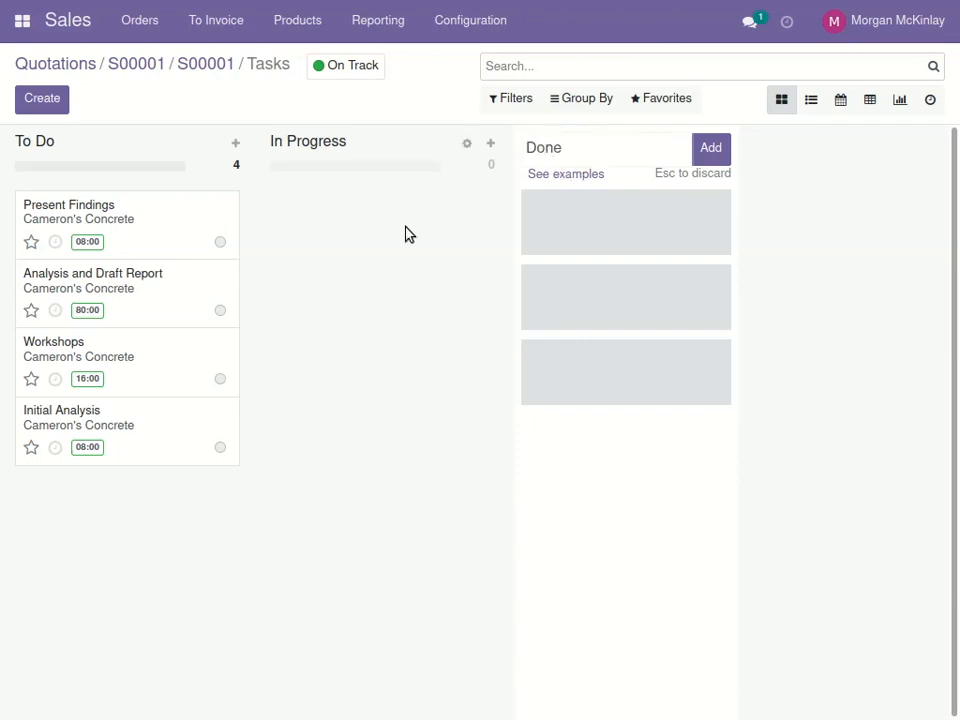
click(352, 280)
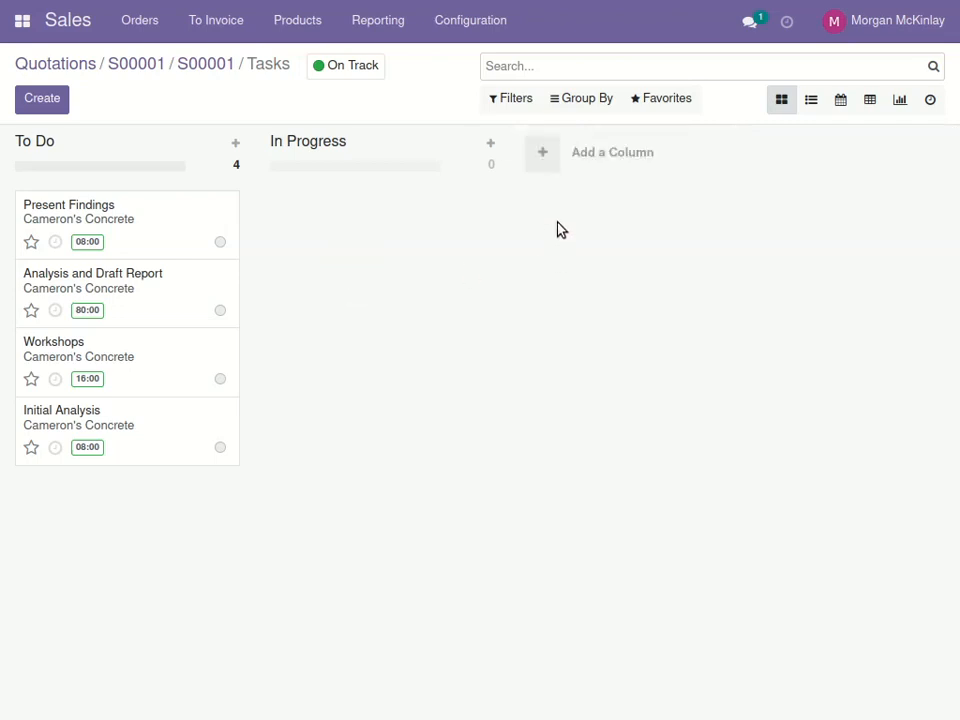
Add a "Done" stage after "In Progress" on the task board and leave column creation.
click(563, 167)
click(545, 150)
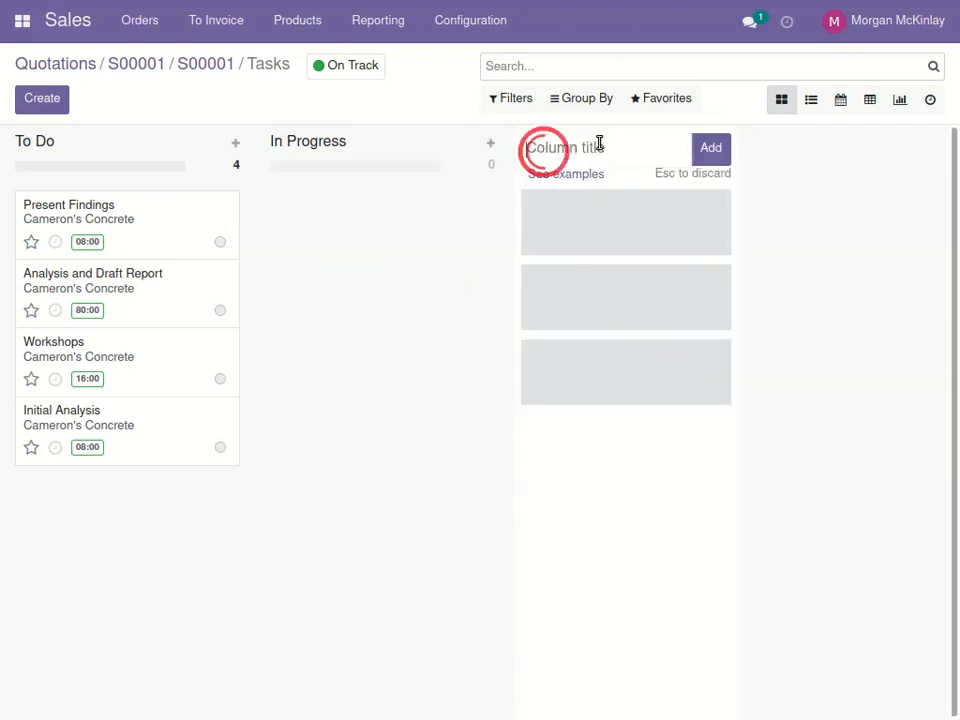
text(Doen)
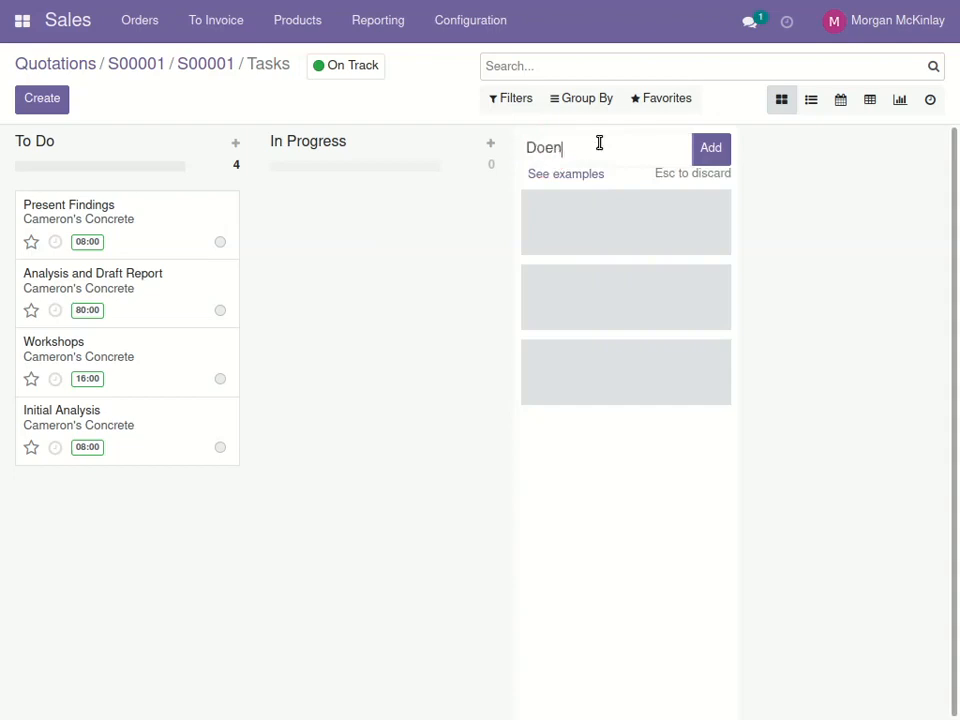
text(ne)
click(720, 147)
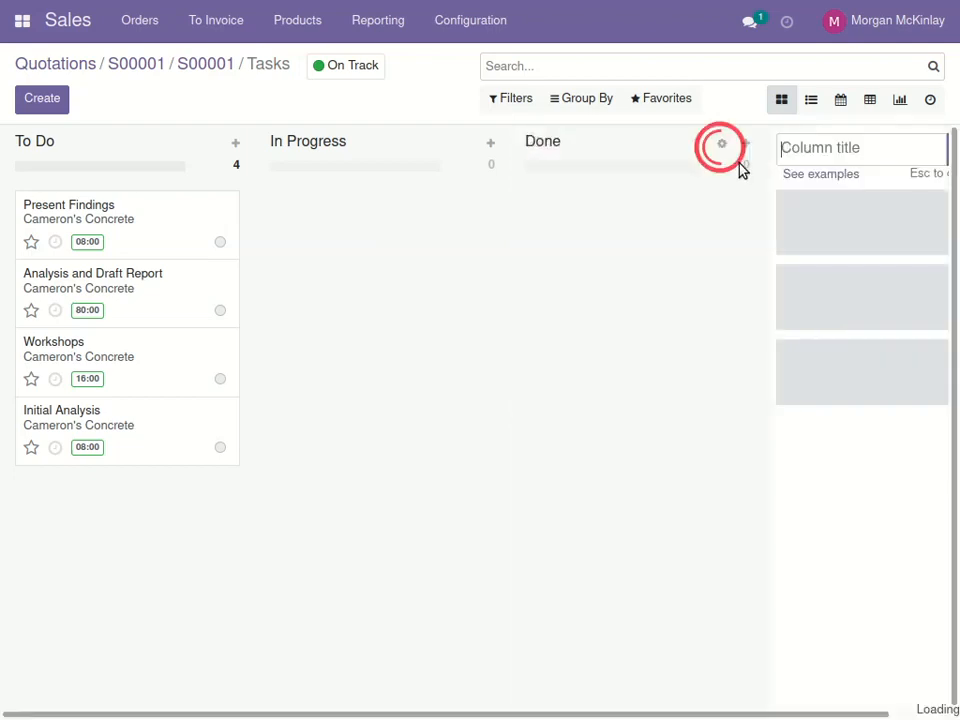
click(529, 347)
click(529, 347)
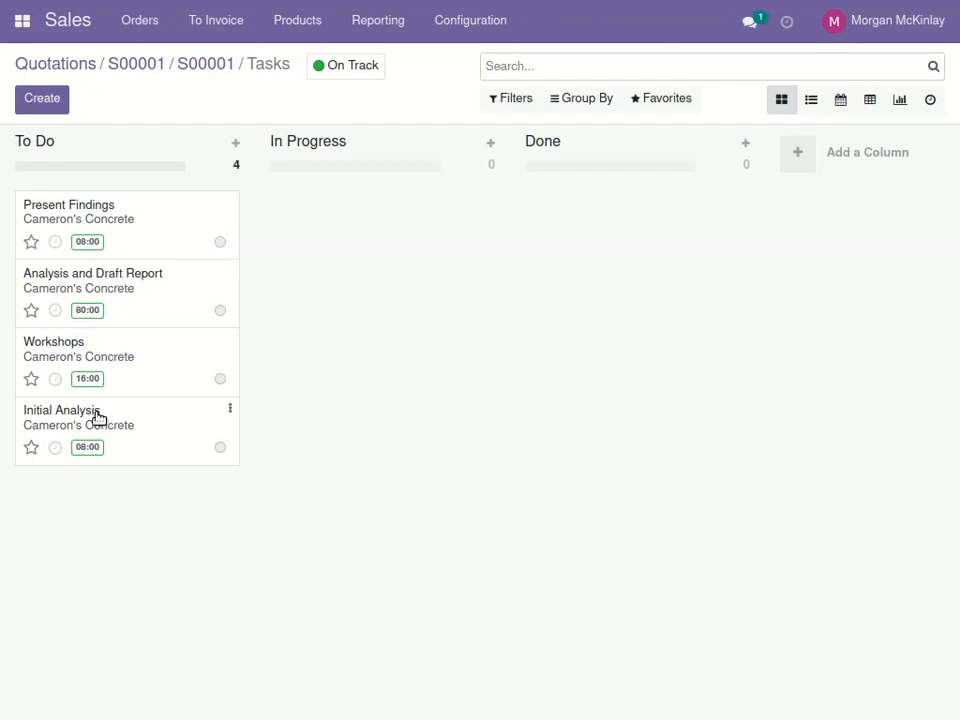
Try moving the Initial Analysis task out of the To Do stage and put it back.
drag(85, 423, 283, 272)
drag(315, 220, 30, 435)
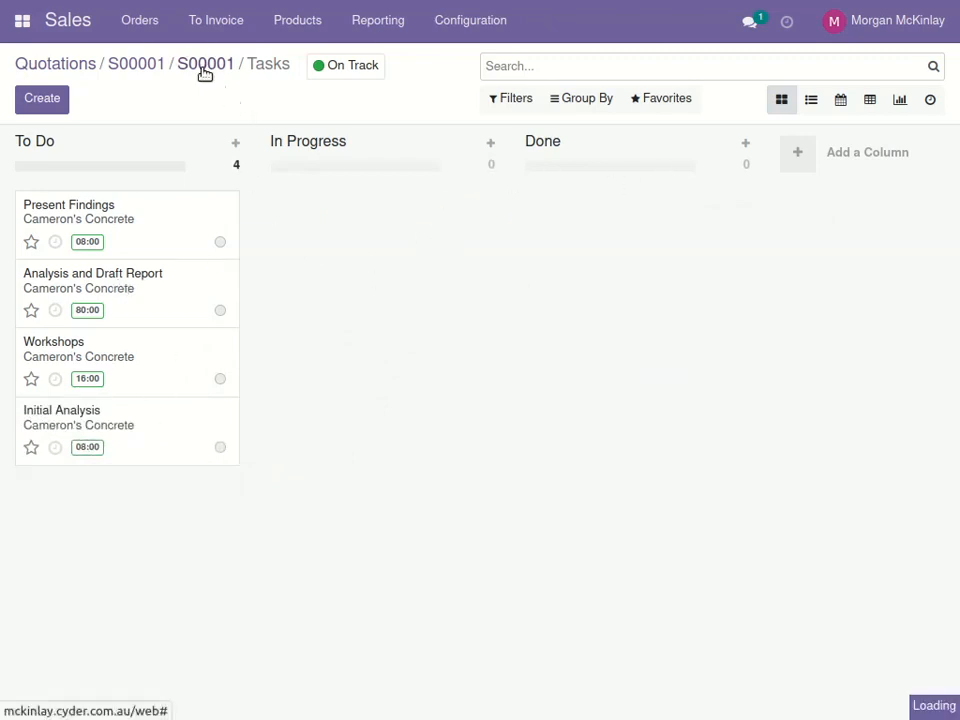
Return to the project record and examine its visibility, timesheet and billable settings and its invoicing details.
click(204, 66)
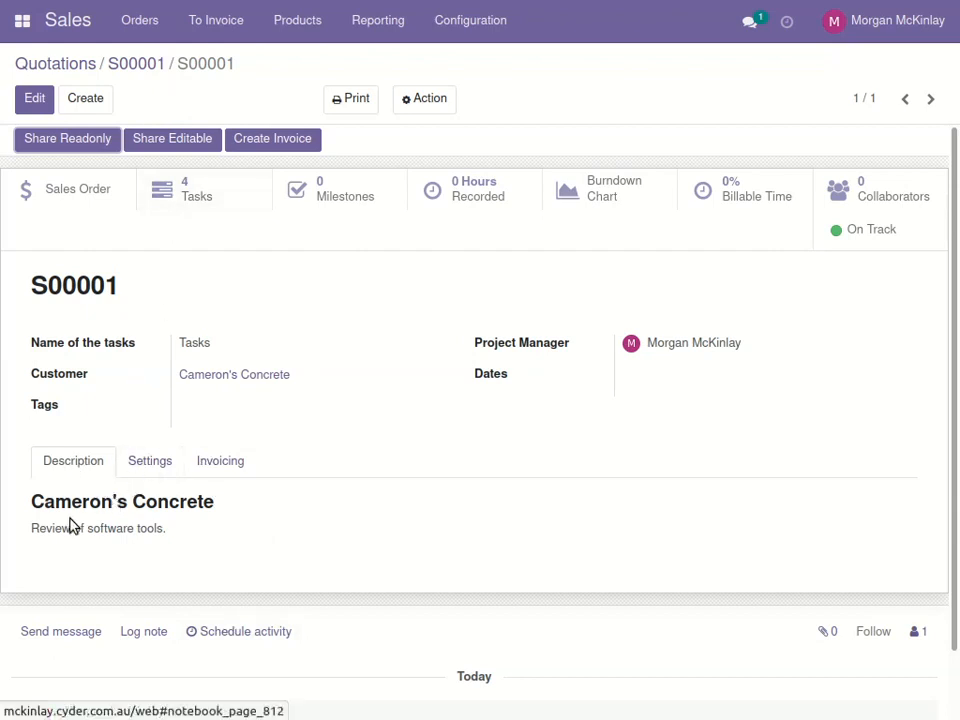
click(148, 462)
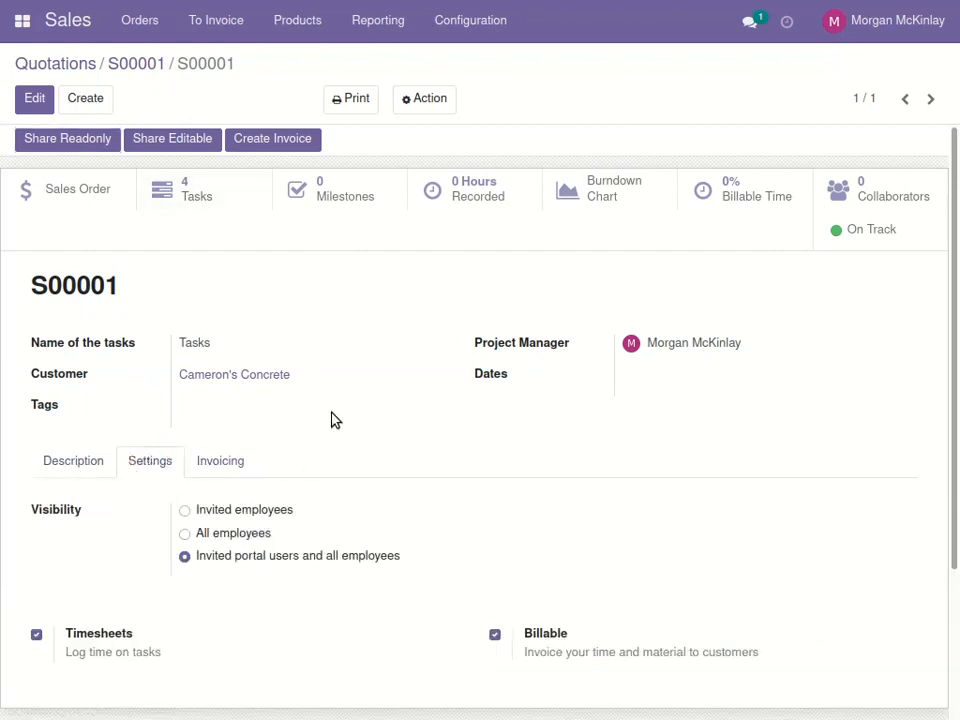
drag(952, 191, 945, 371)
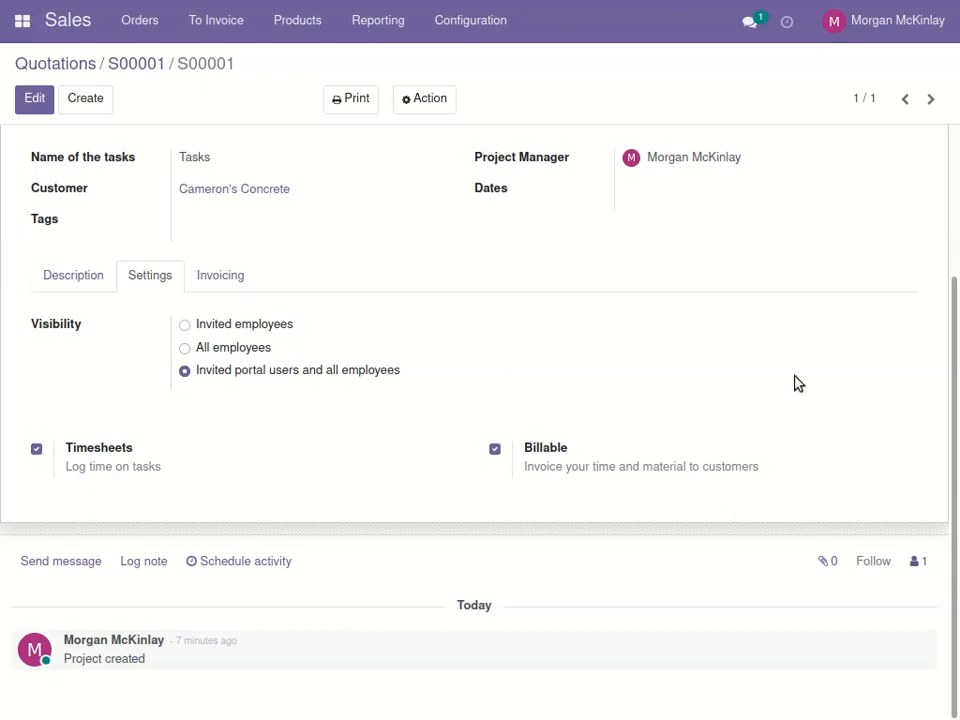
drag(950, 346, 956, 402)
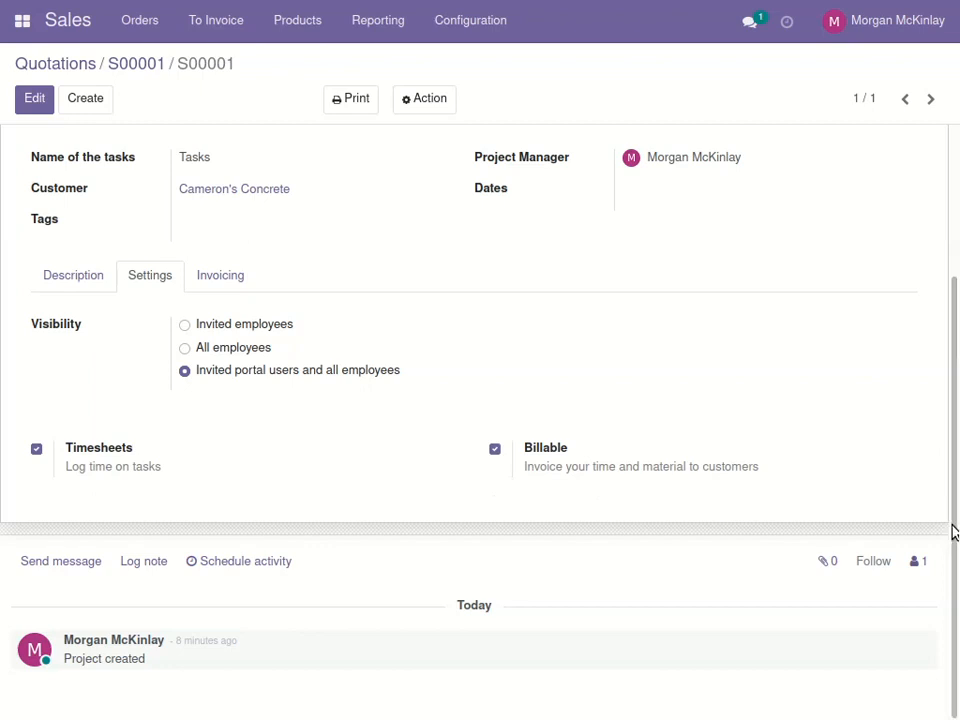
mouse_move(951, 530)
mouse_down()
mouse_move(951, 469)
mouse_move(951, 527)
mouse_up()
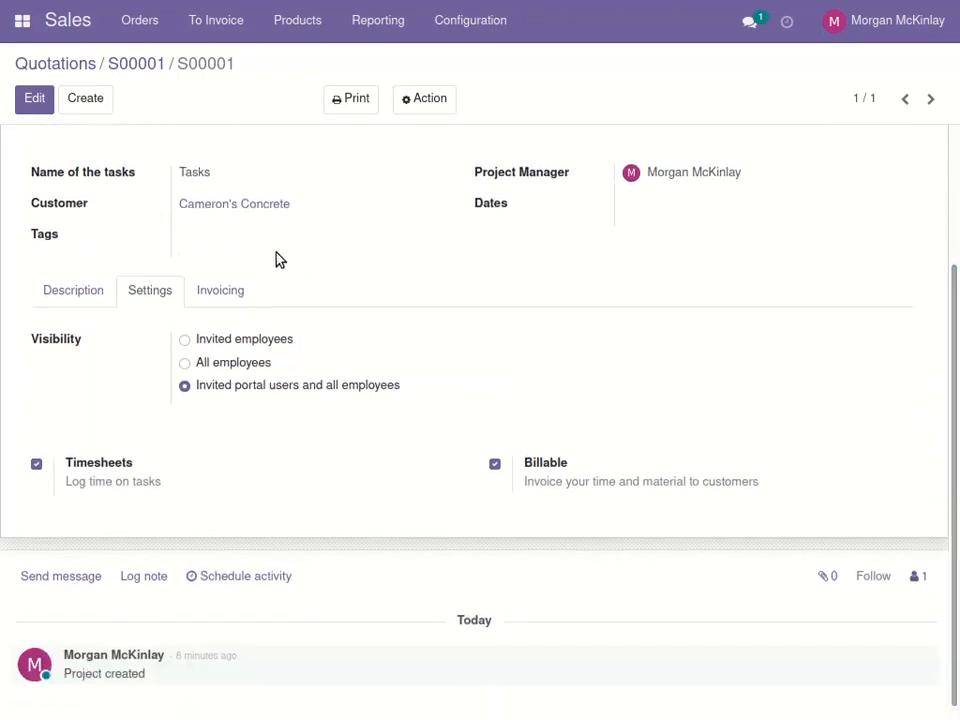
click(221, 289)
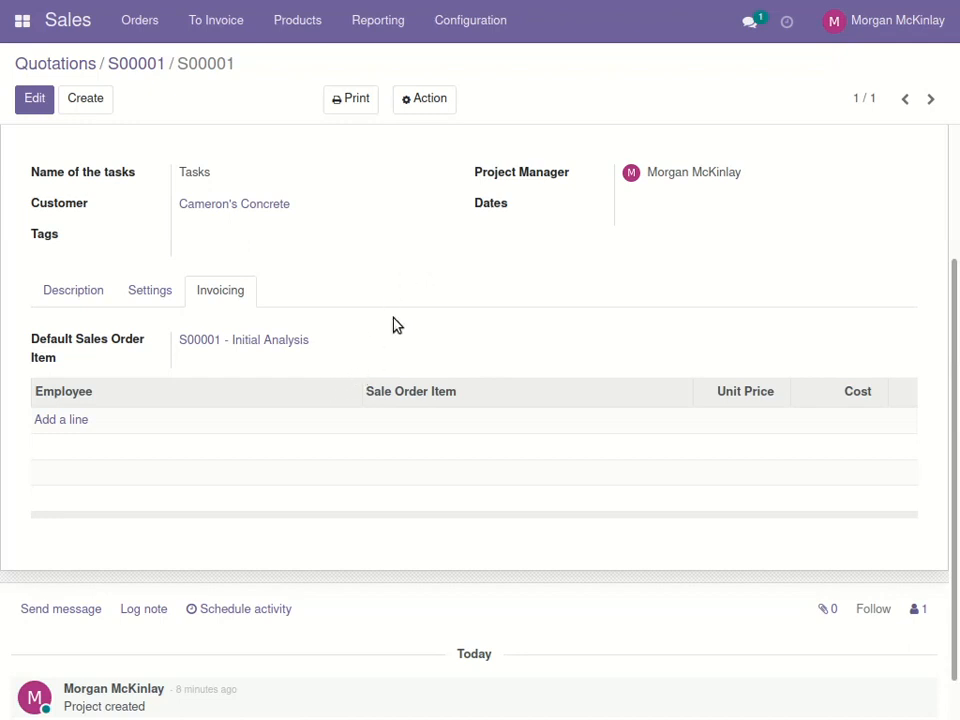
click(152, 290)
click(80, 290)
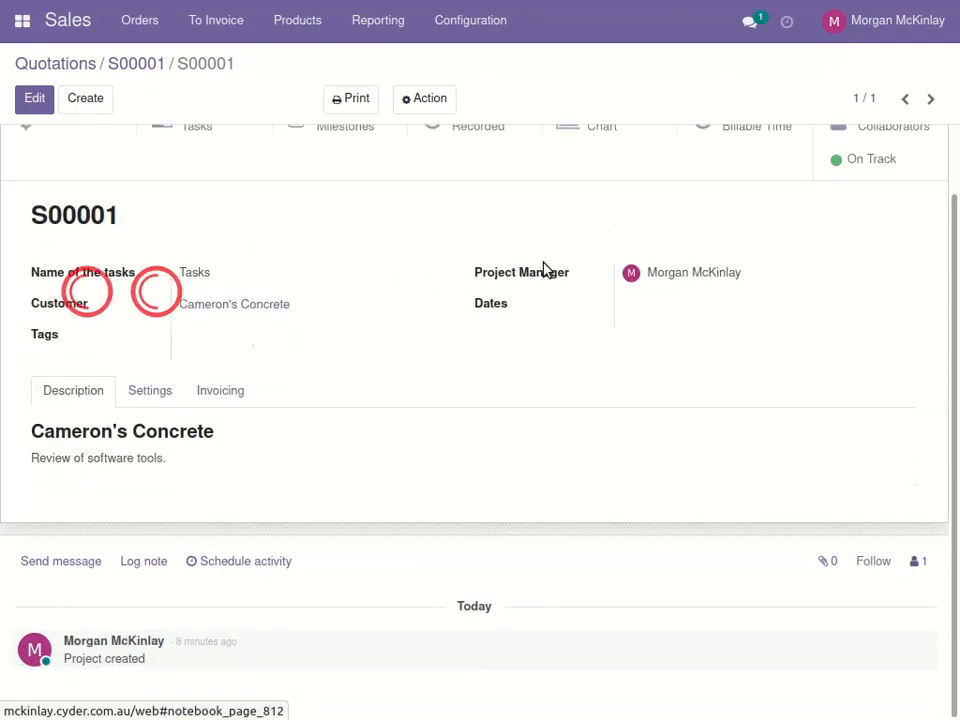
drag(950, 425, 926, 206)
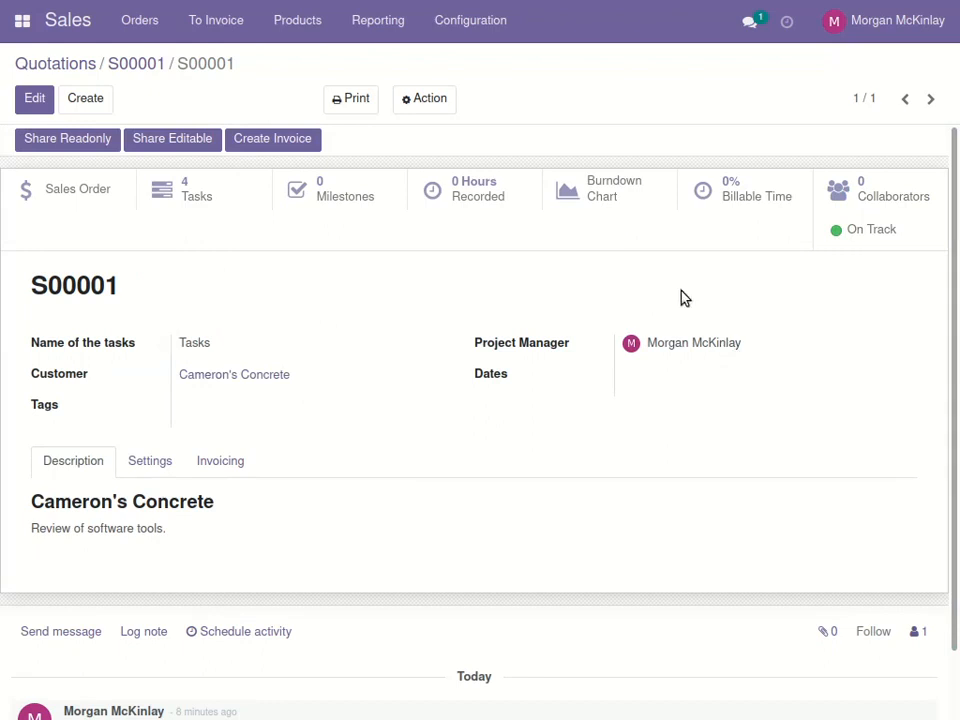
Open the Initial Analysis task from the project's tasks and insert a checklist in its description.
click(167, 196)
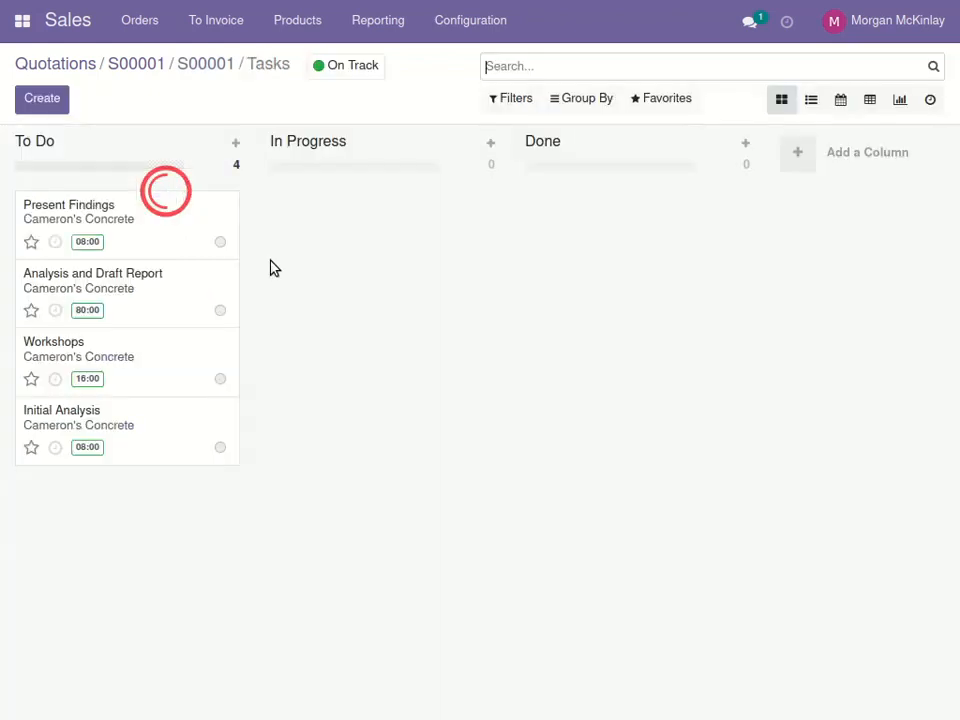
click(115, 414)
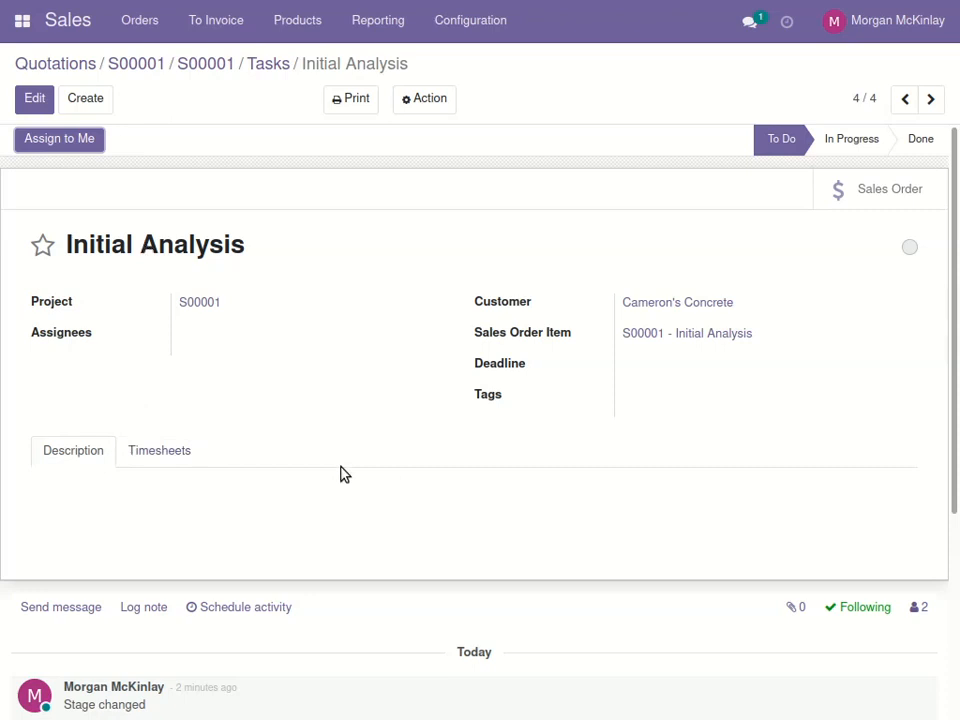
click(86, 497)
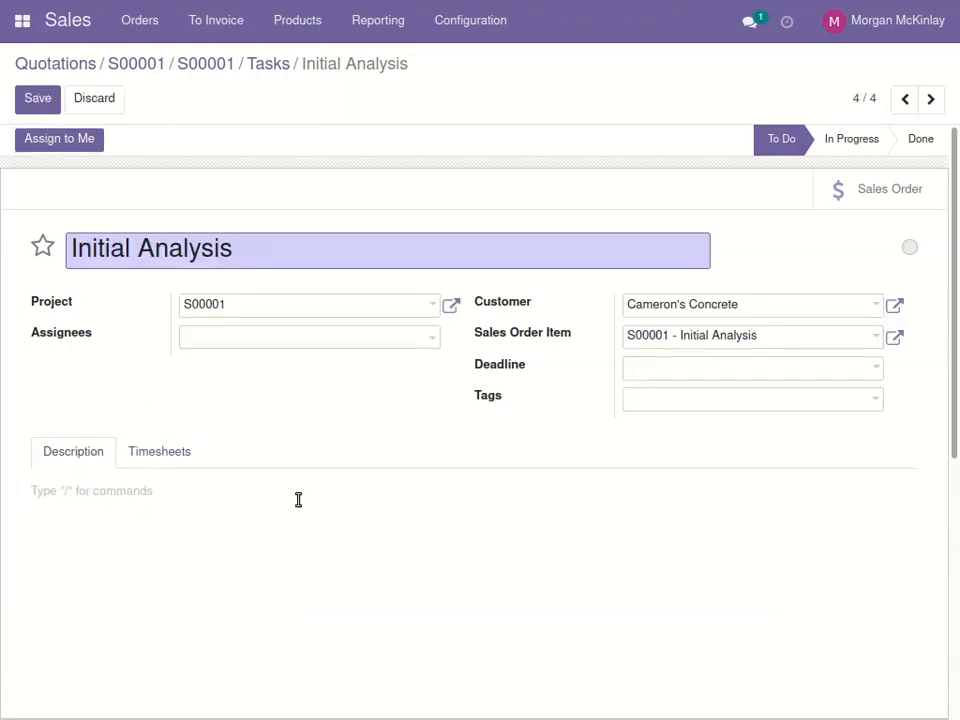
text(/)
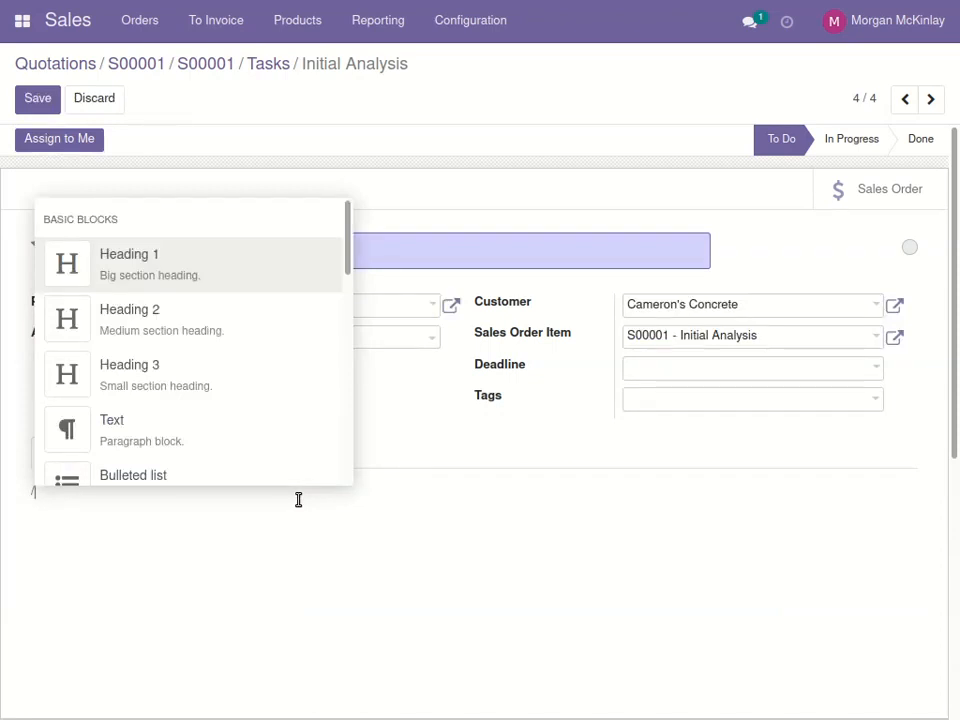
key(Down)
key(Down)
key(Down)
key(Down)
key(Down)
key(Down)
key(Down)
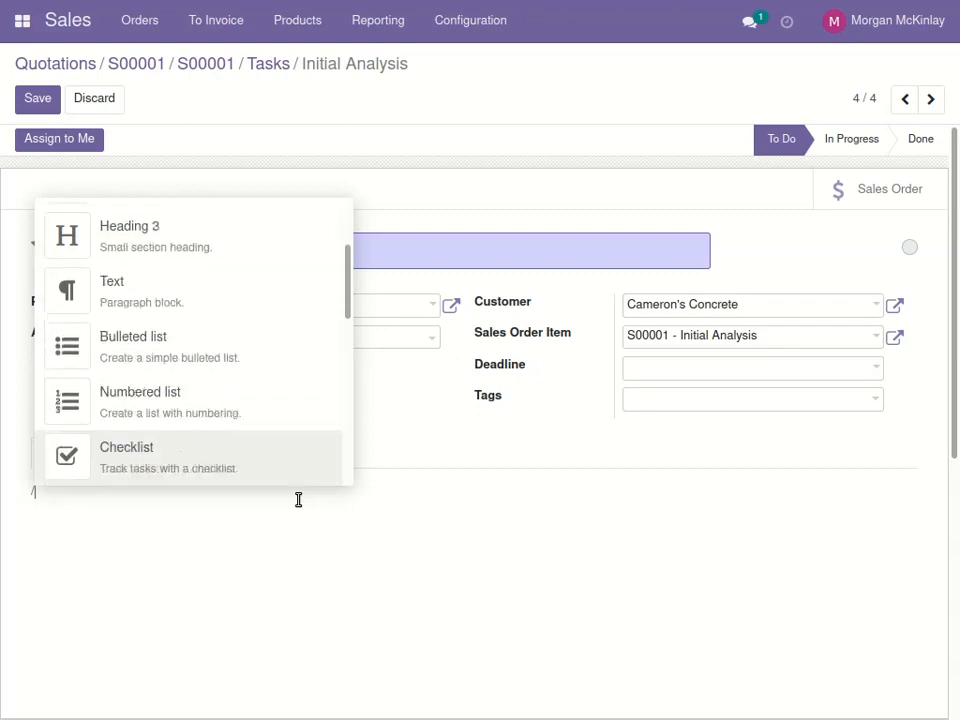
key(Up)
key(Return)
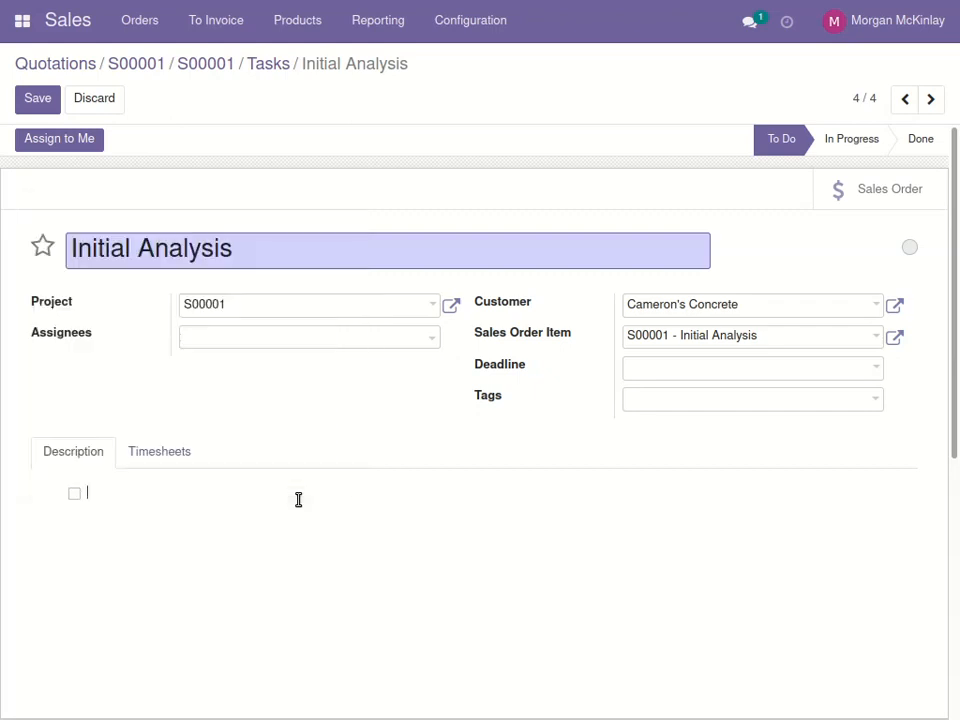
Fill the checklist with "Part 1", "Part 2" and "Get documents from" plus the contact's first name, ticking and unticking the last item.
text(Part 1)
key(Return)
text(Par)
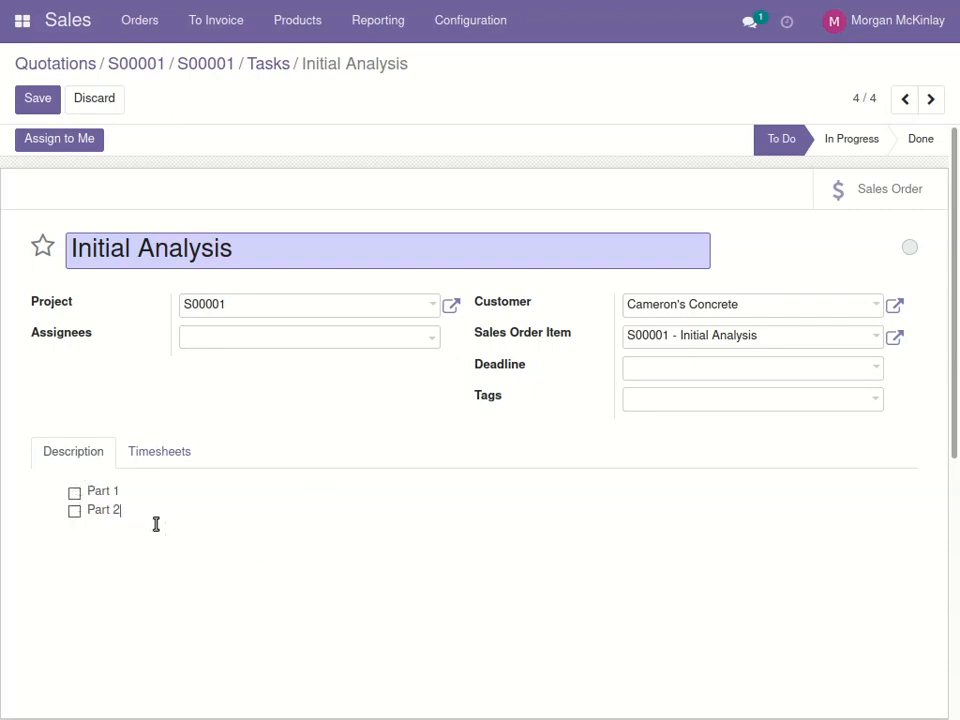
text(Get documents from Cam)
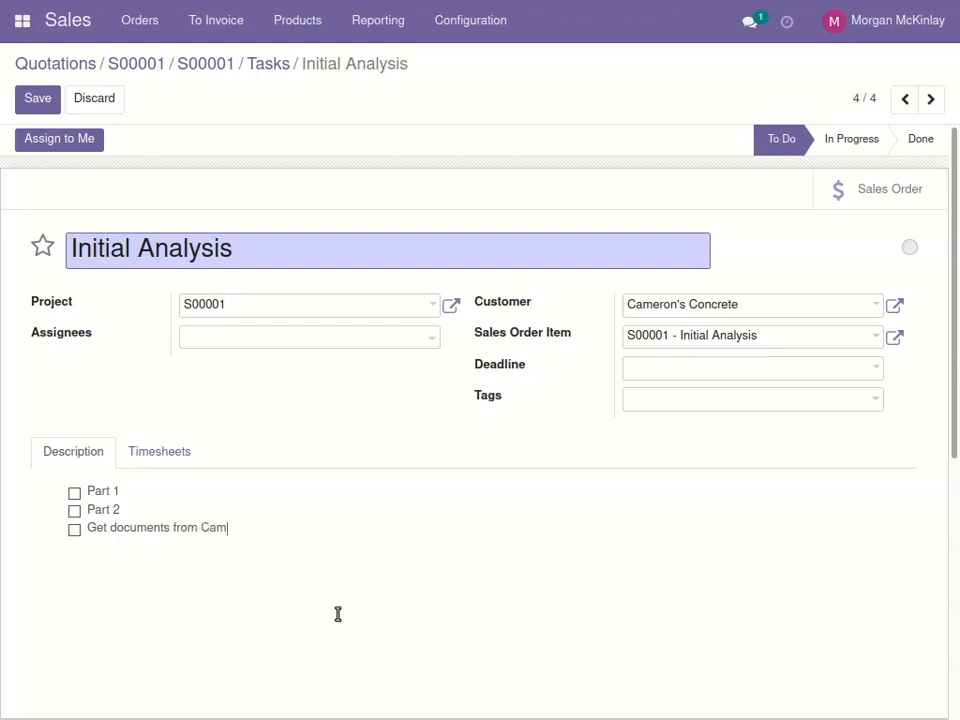
click(74, 529)
click(74, 529)
Check the available assignees for the Initial Analysis task and return to the project record.
click(236, 338)
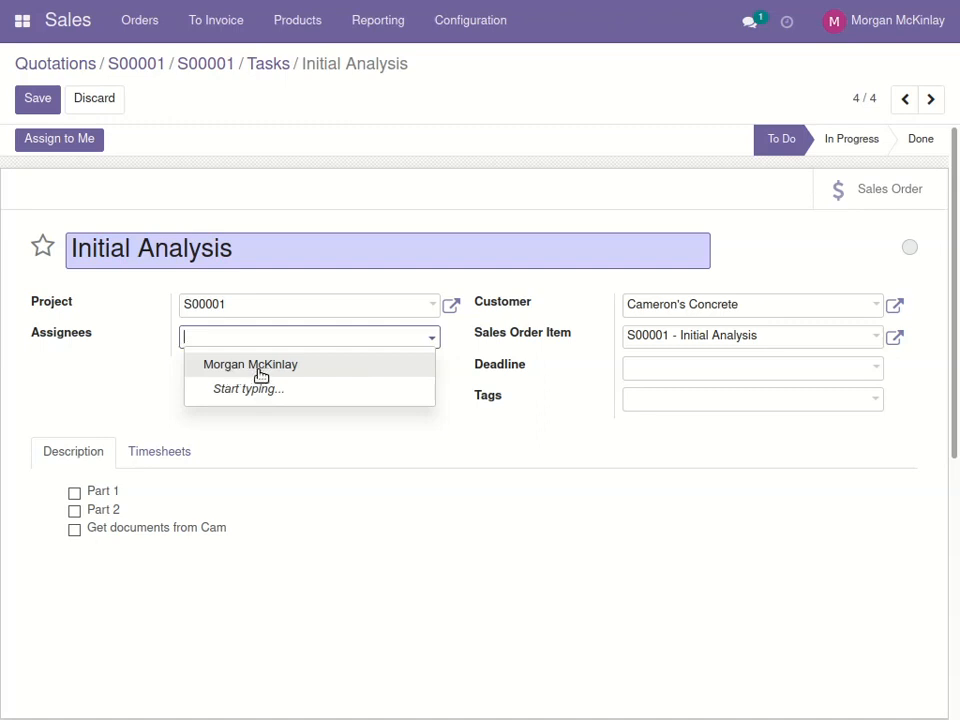
click(324, 447)
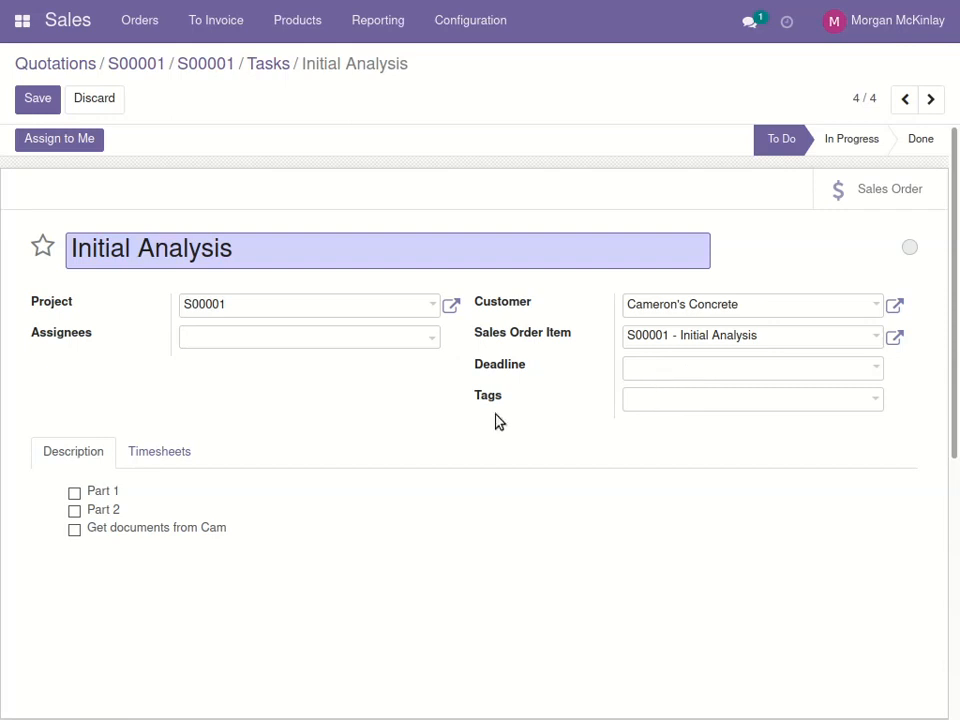
click(358, 415)
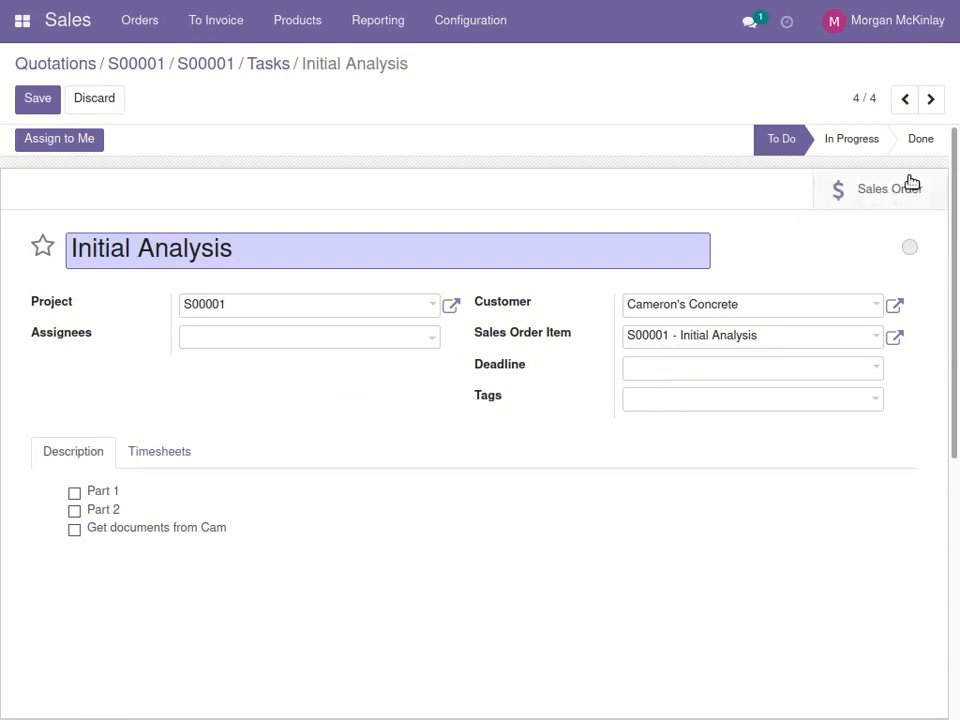
click(323, 430)
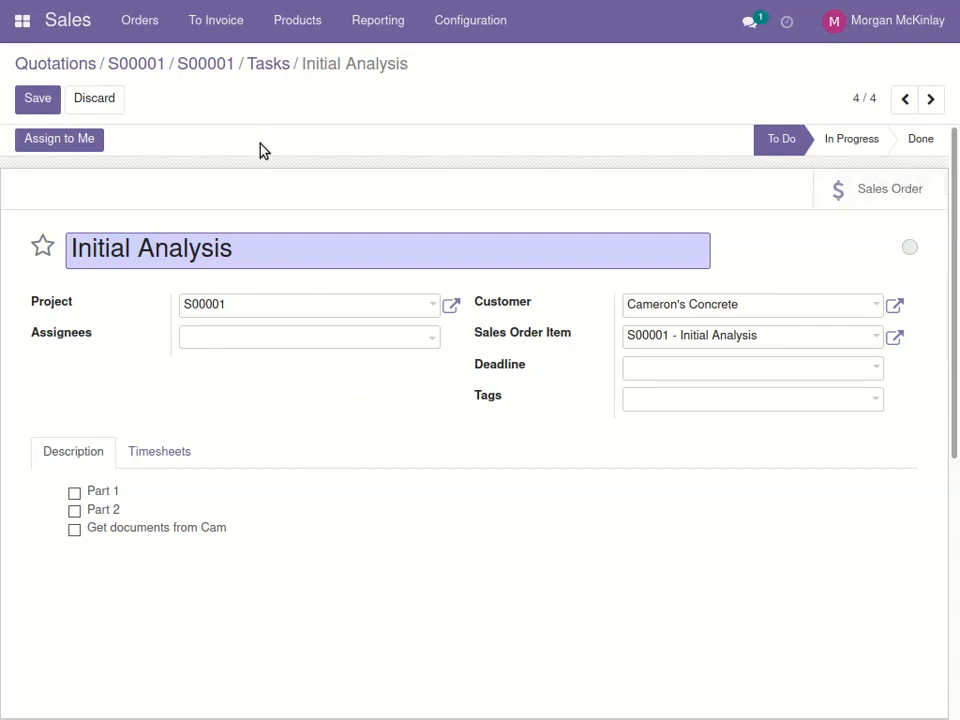
click(268, 63)
click(200, 64)
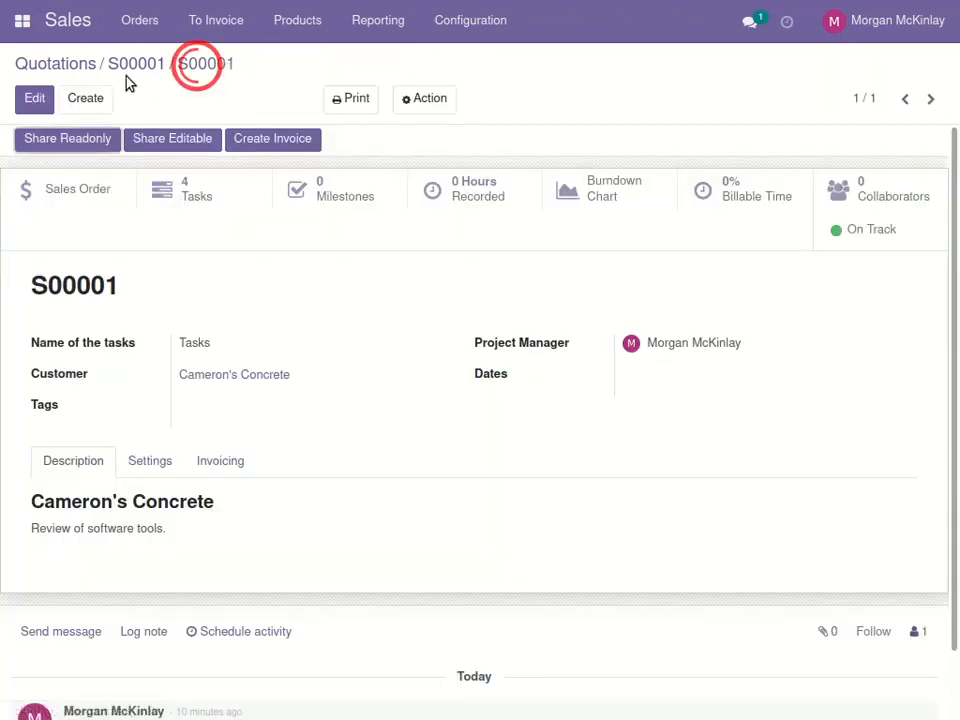
Return to the sales order, generate its Quotation / Order PDF for review and close the document.
click(130, 64)
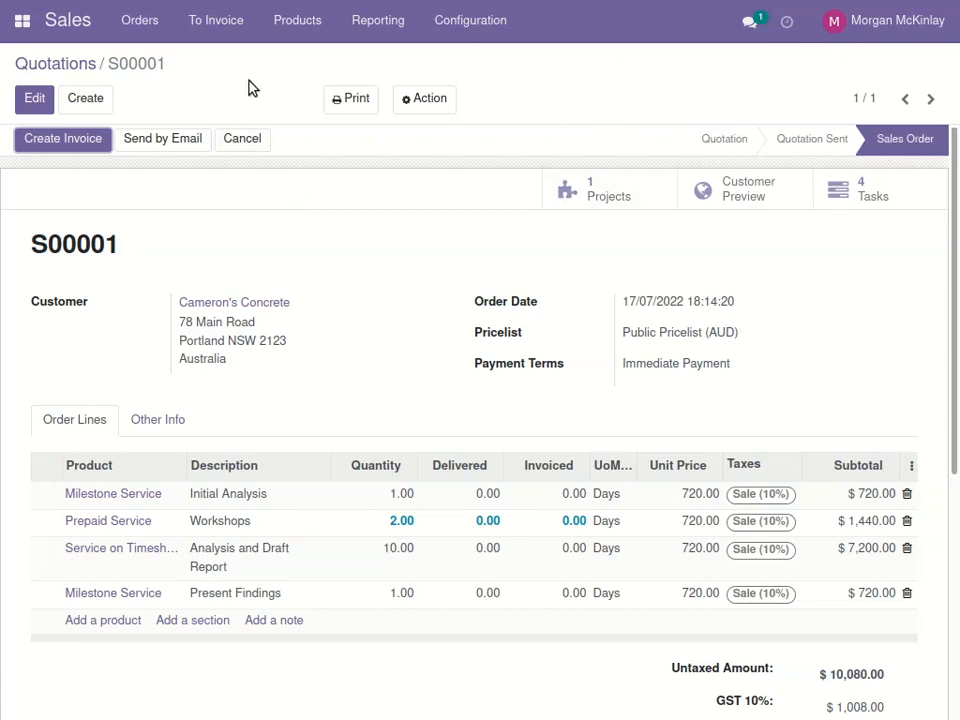
click(341, 99)
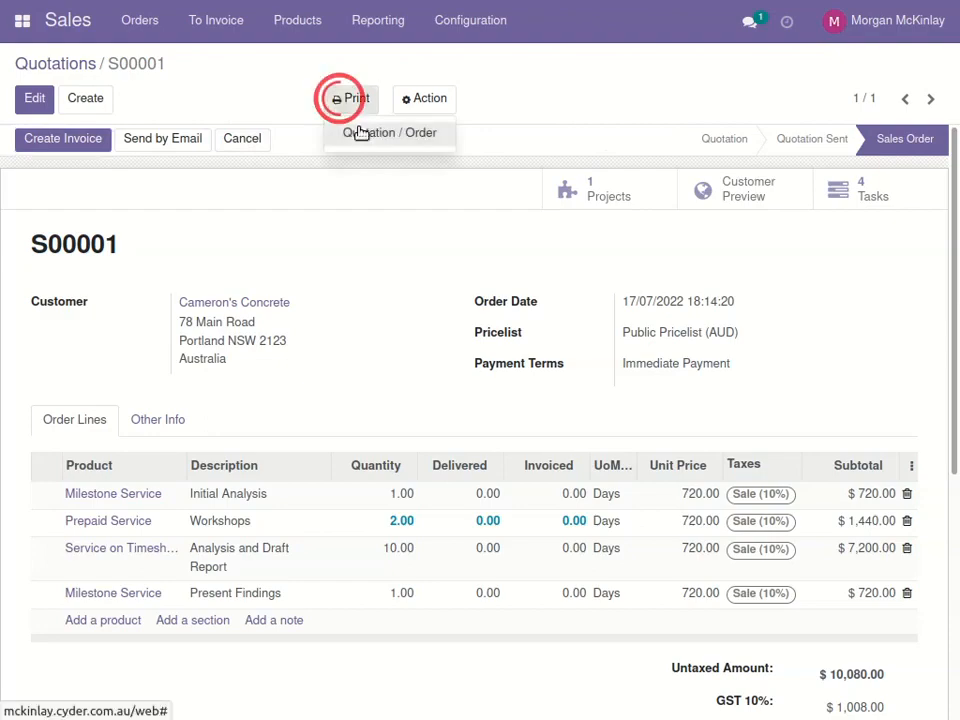
click(361, 133)
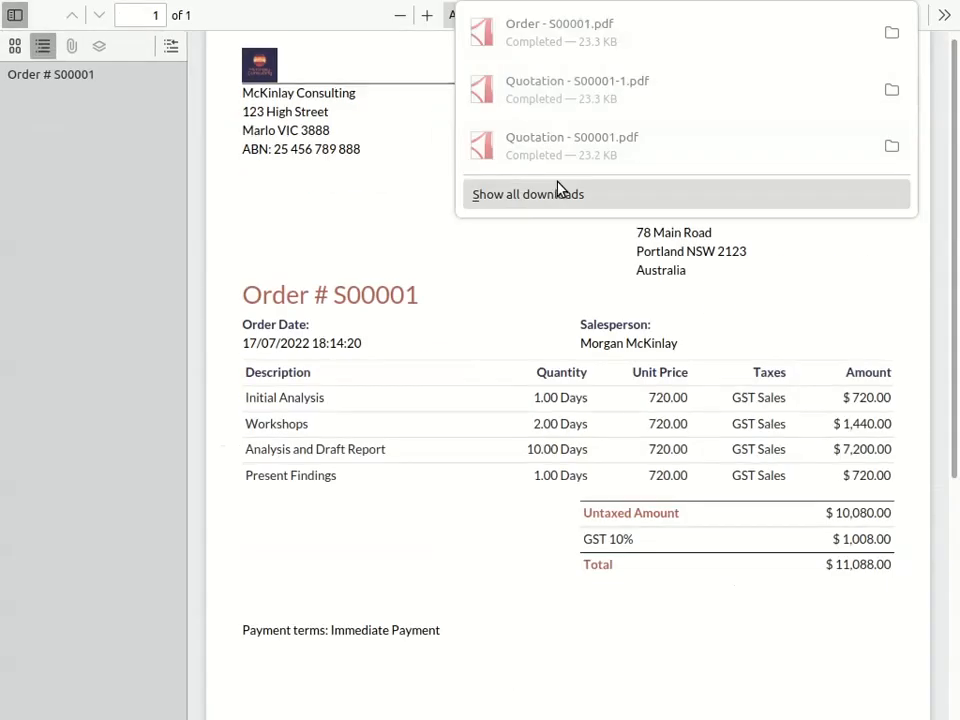
click(410, 236)
mouse_move(955, 307)
mouse_down()
mouse_move(955, 549)
mouse_move(956, 306)
mouse_up()
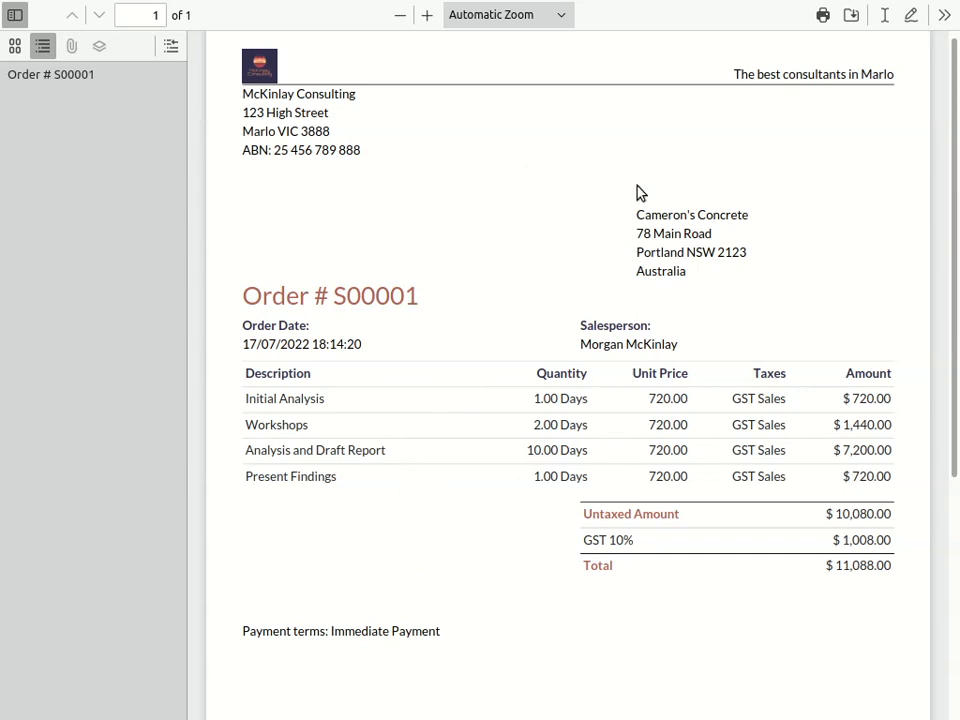
mouse_move(494, 20)
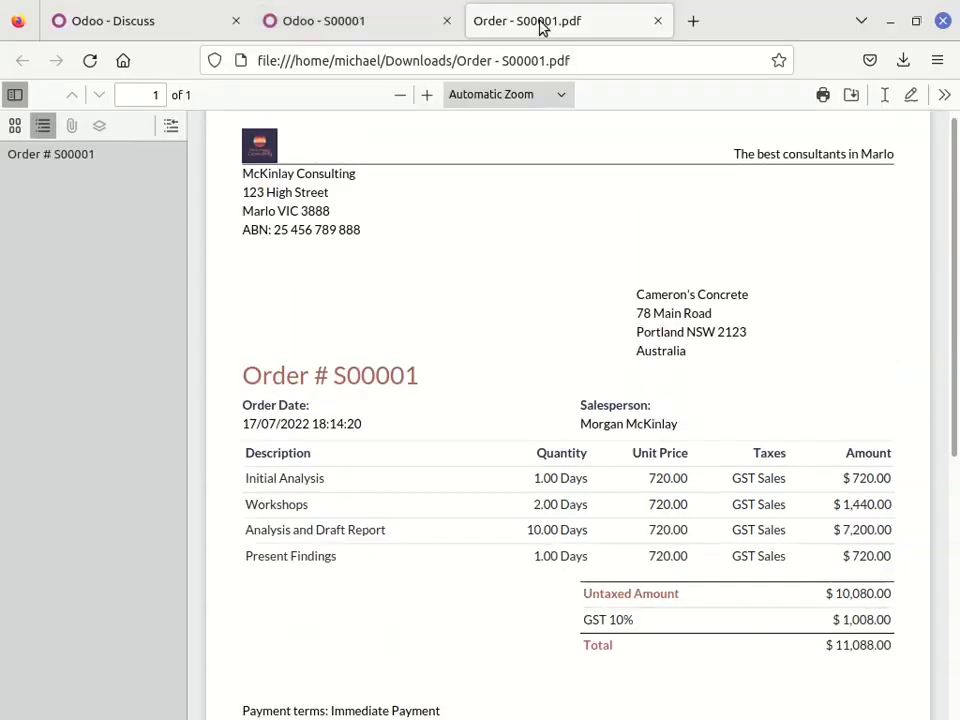
click(657, 21)
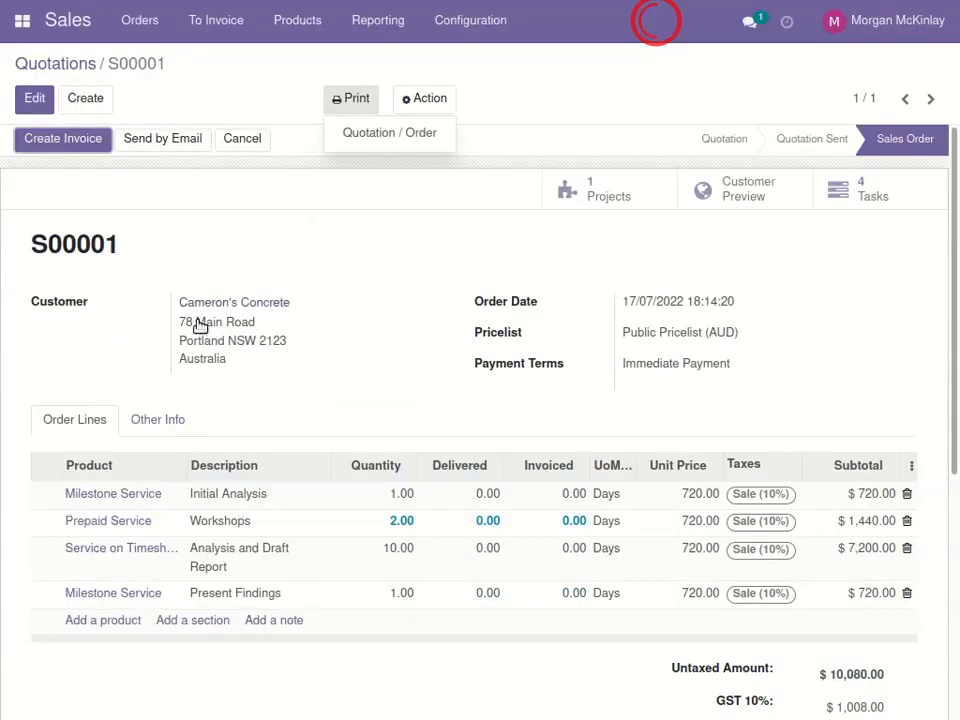
click(326, 262)
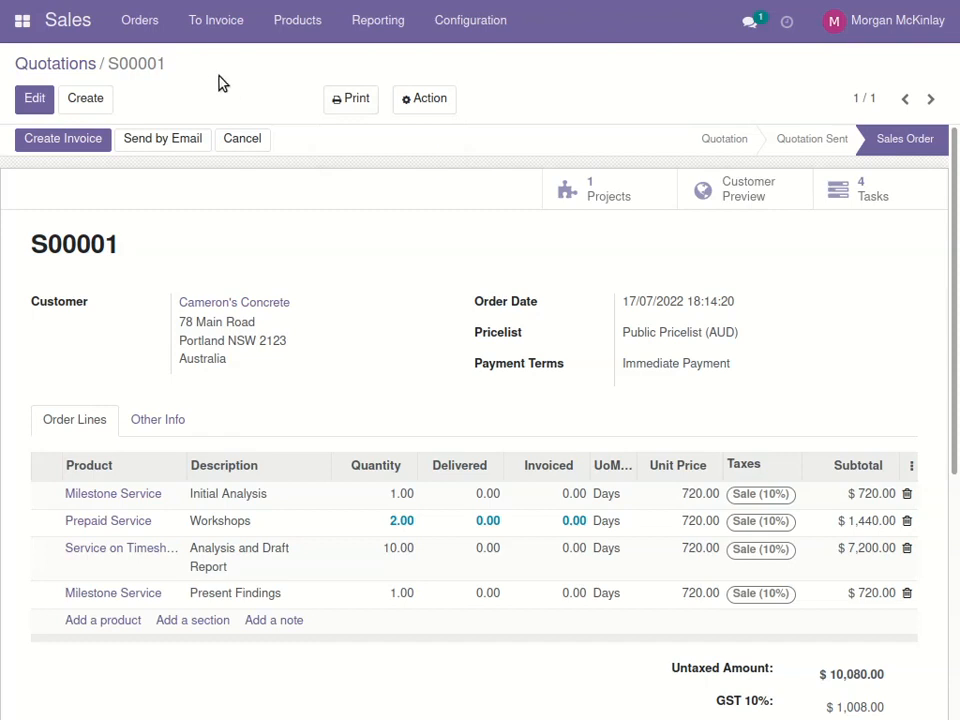
Open the Cameron's Concrete sales order from the quotations list of the Sales app.
click(22, 30)
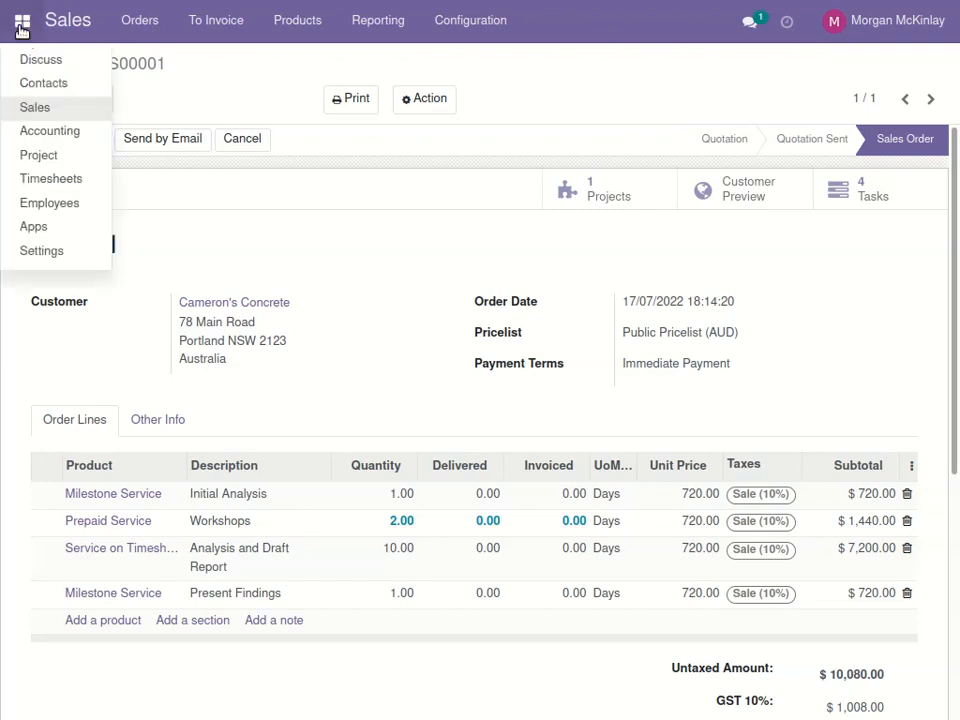
click(35, 107)
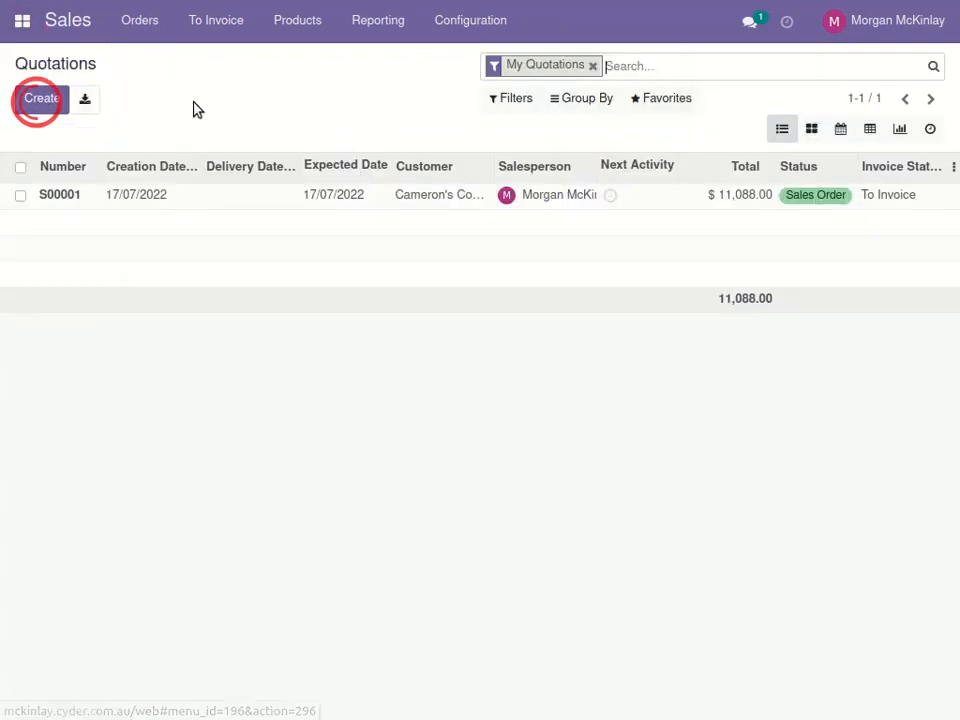
click(185, 197)
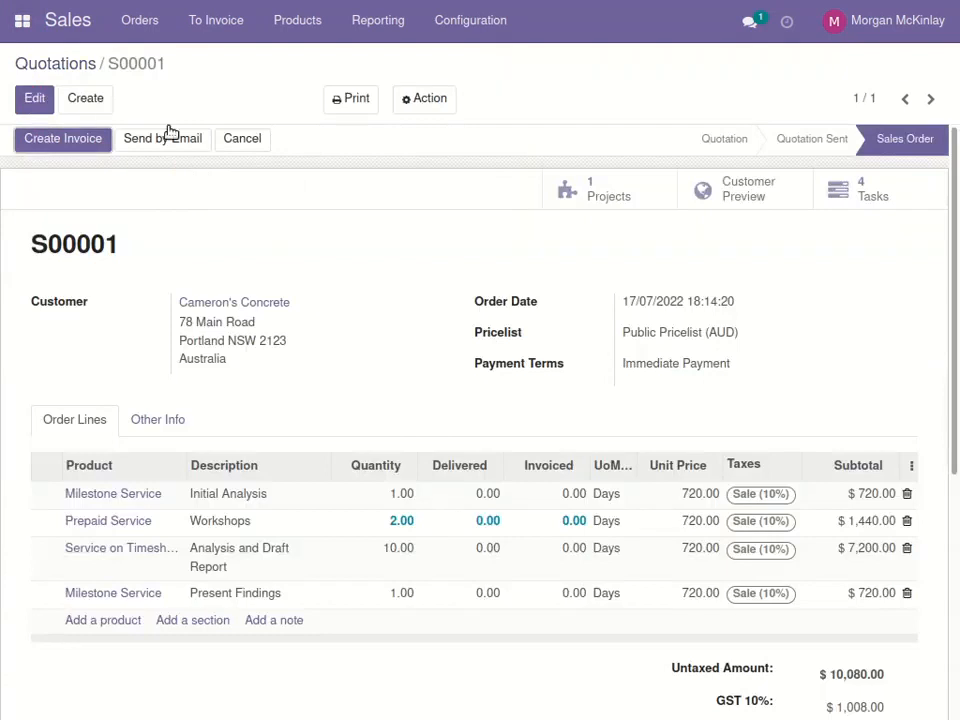
Switch to the Project app and open the task board of the Cameron's Concrete project.
click(22, 24)
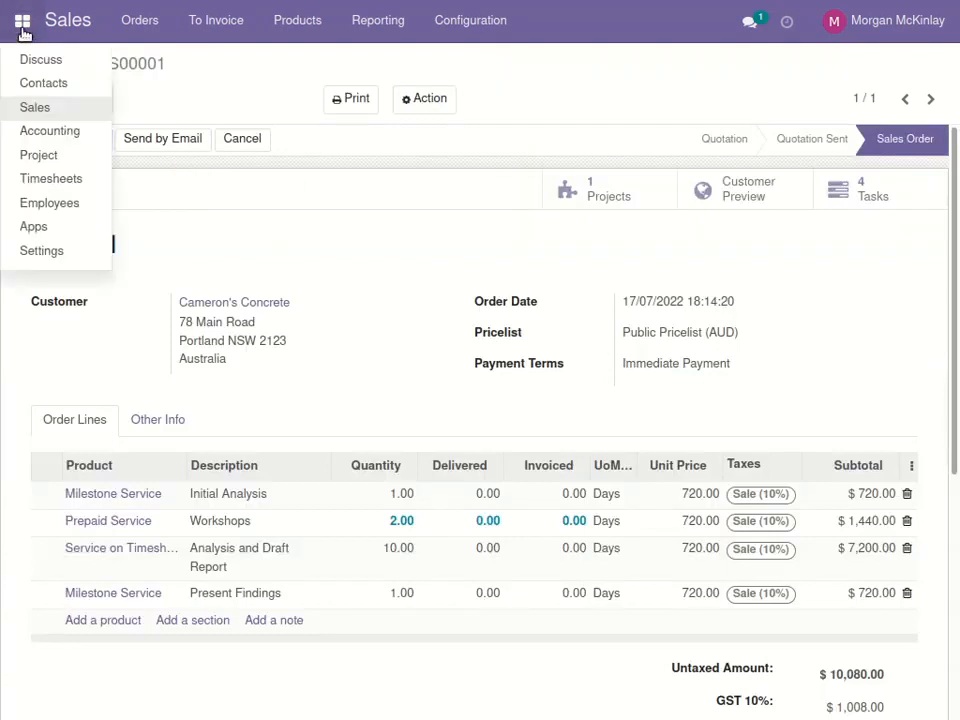
click(35, 160)
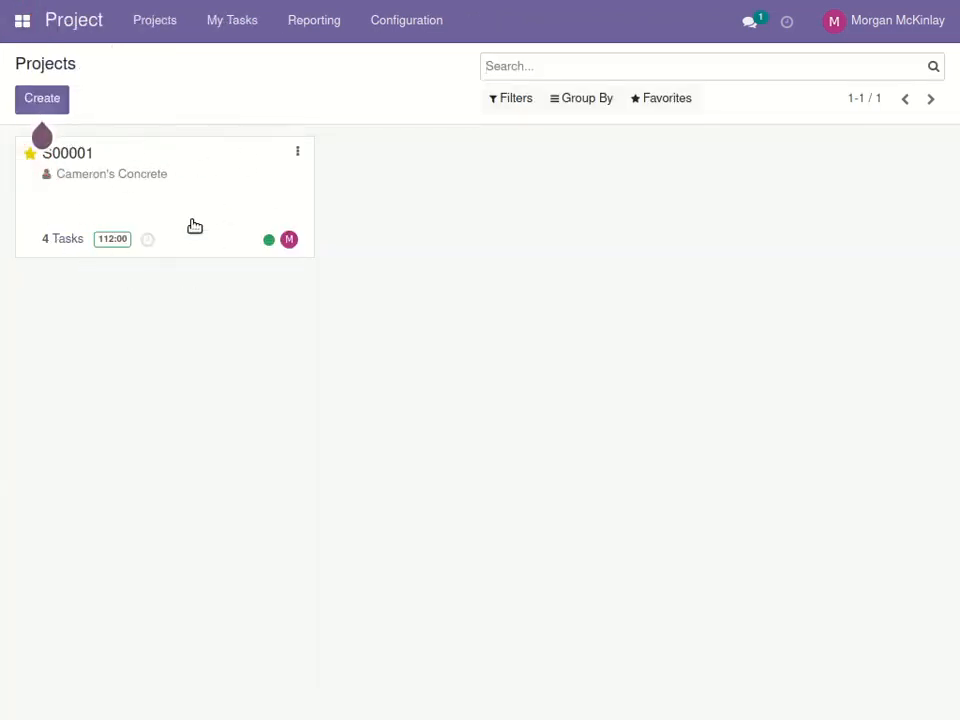
click(129, 175)
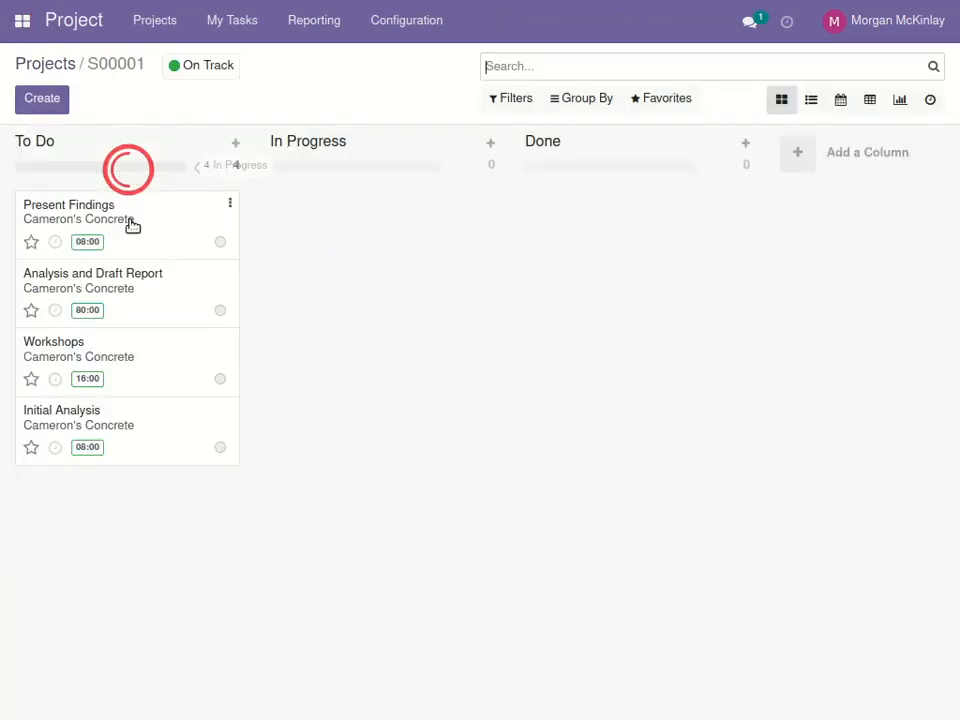